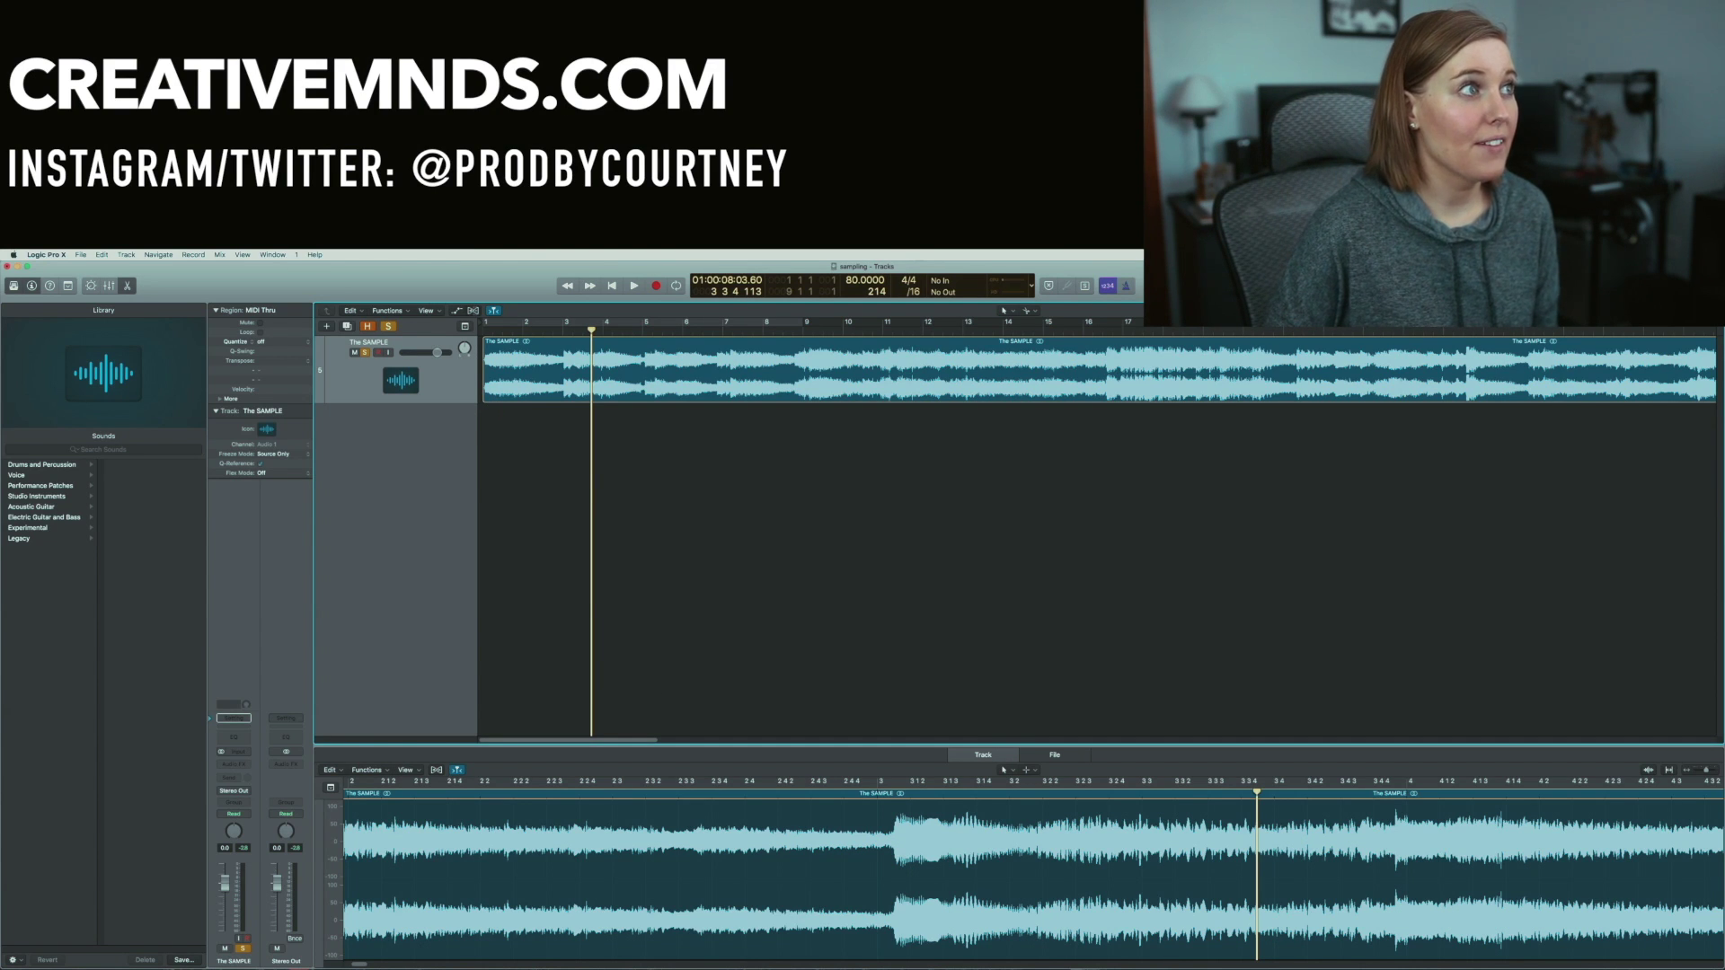
Put the SAMPLE track in Flex Time Rhythmic mode, enlarge it, and play the sample.
{"action": "key", "text": "super+f"}
{"action": "left_click", "coordinate": [436, 382]}
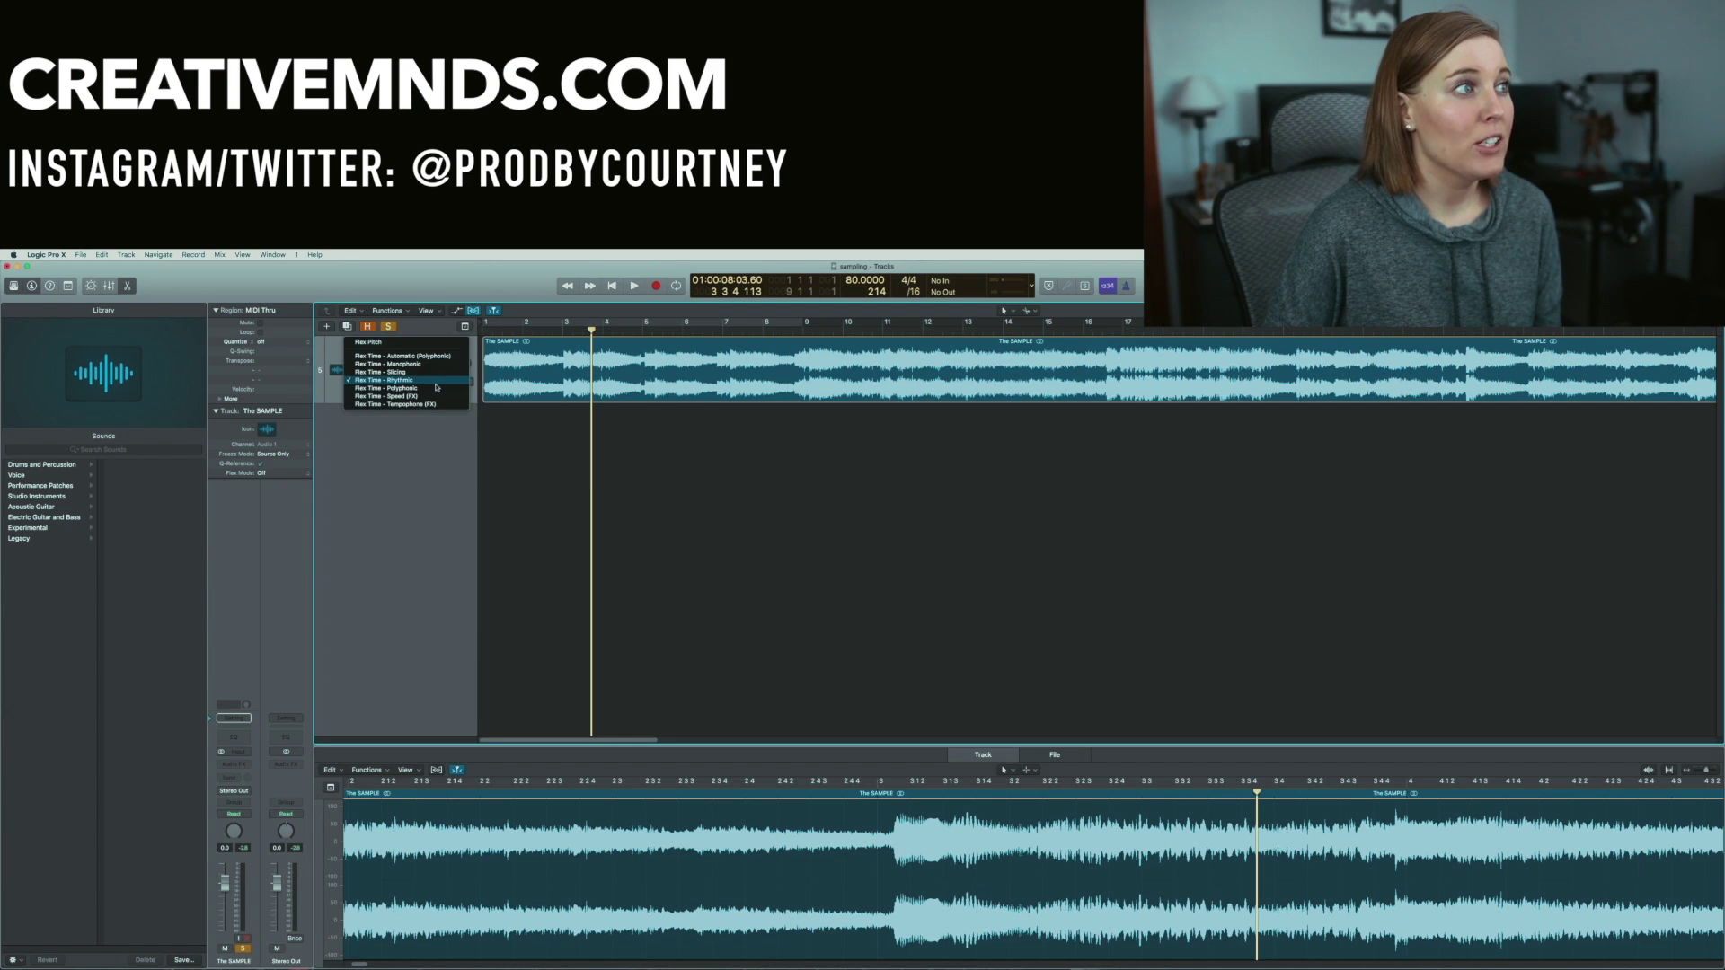
{"action": "left_click", "coordinate": [436, 387]}
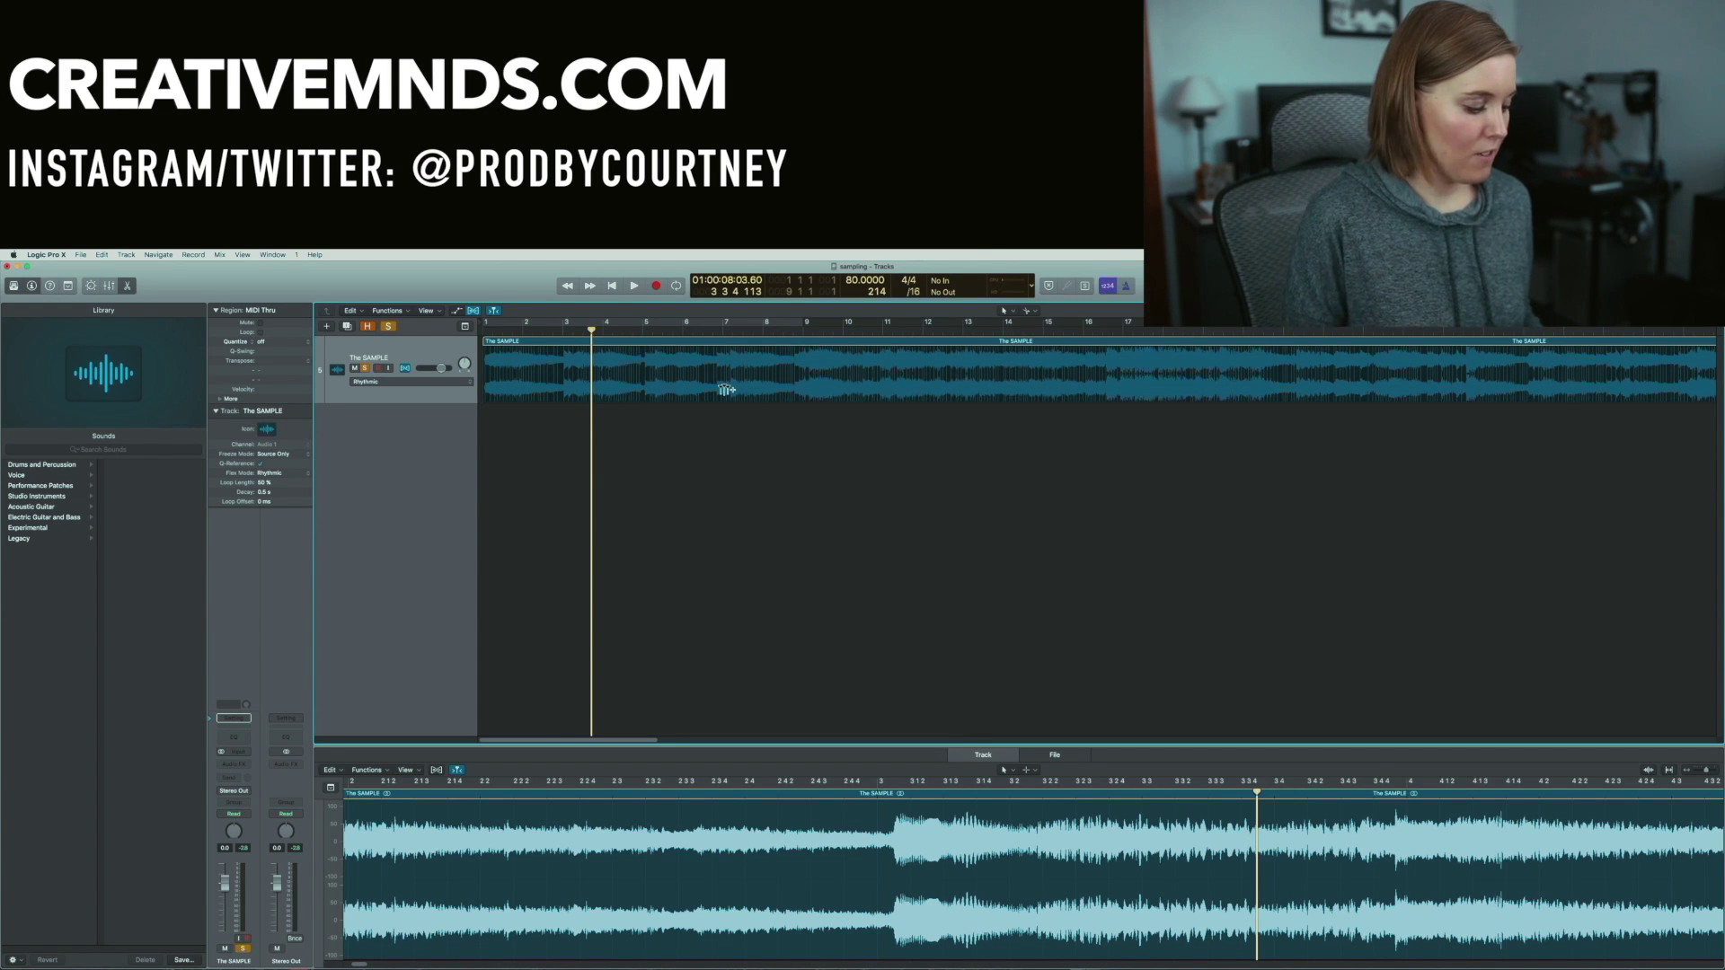
{"action": "key", "text": "super+Down"}
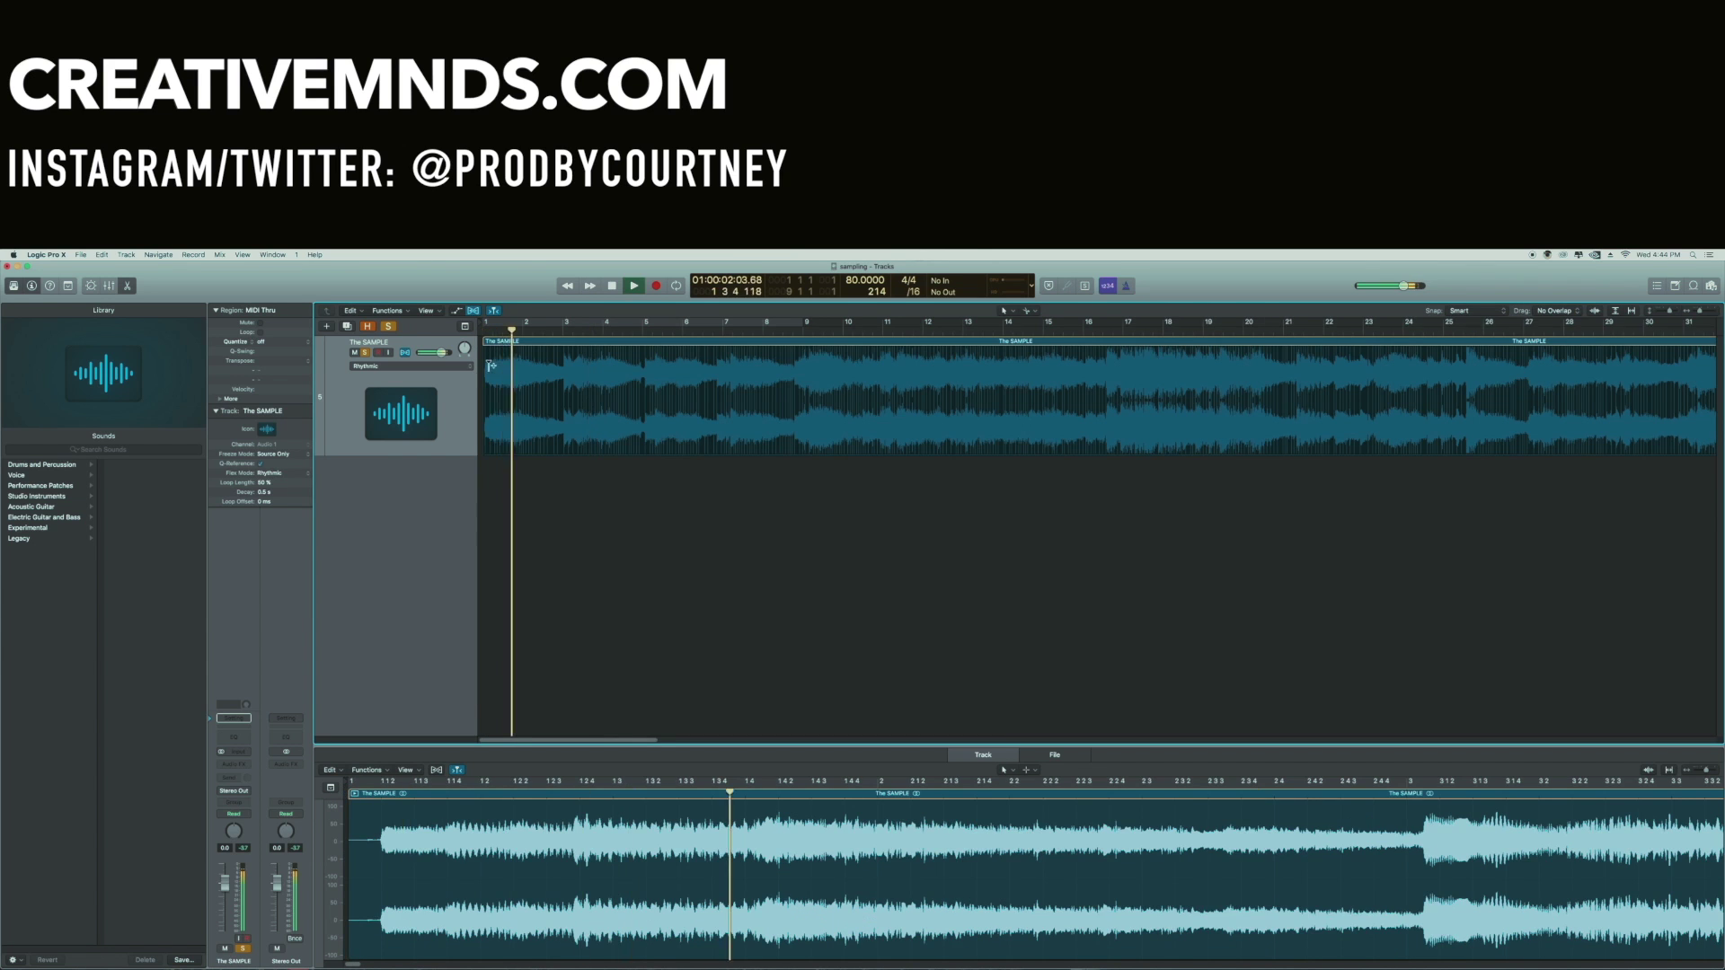
{"action": "left_click", "coordinate": [1199, 374]}
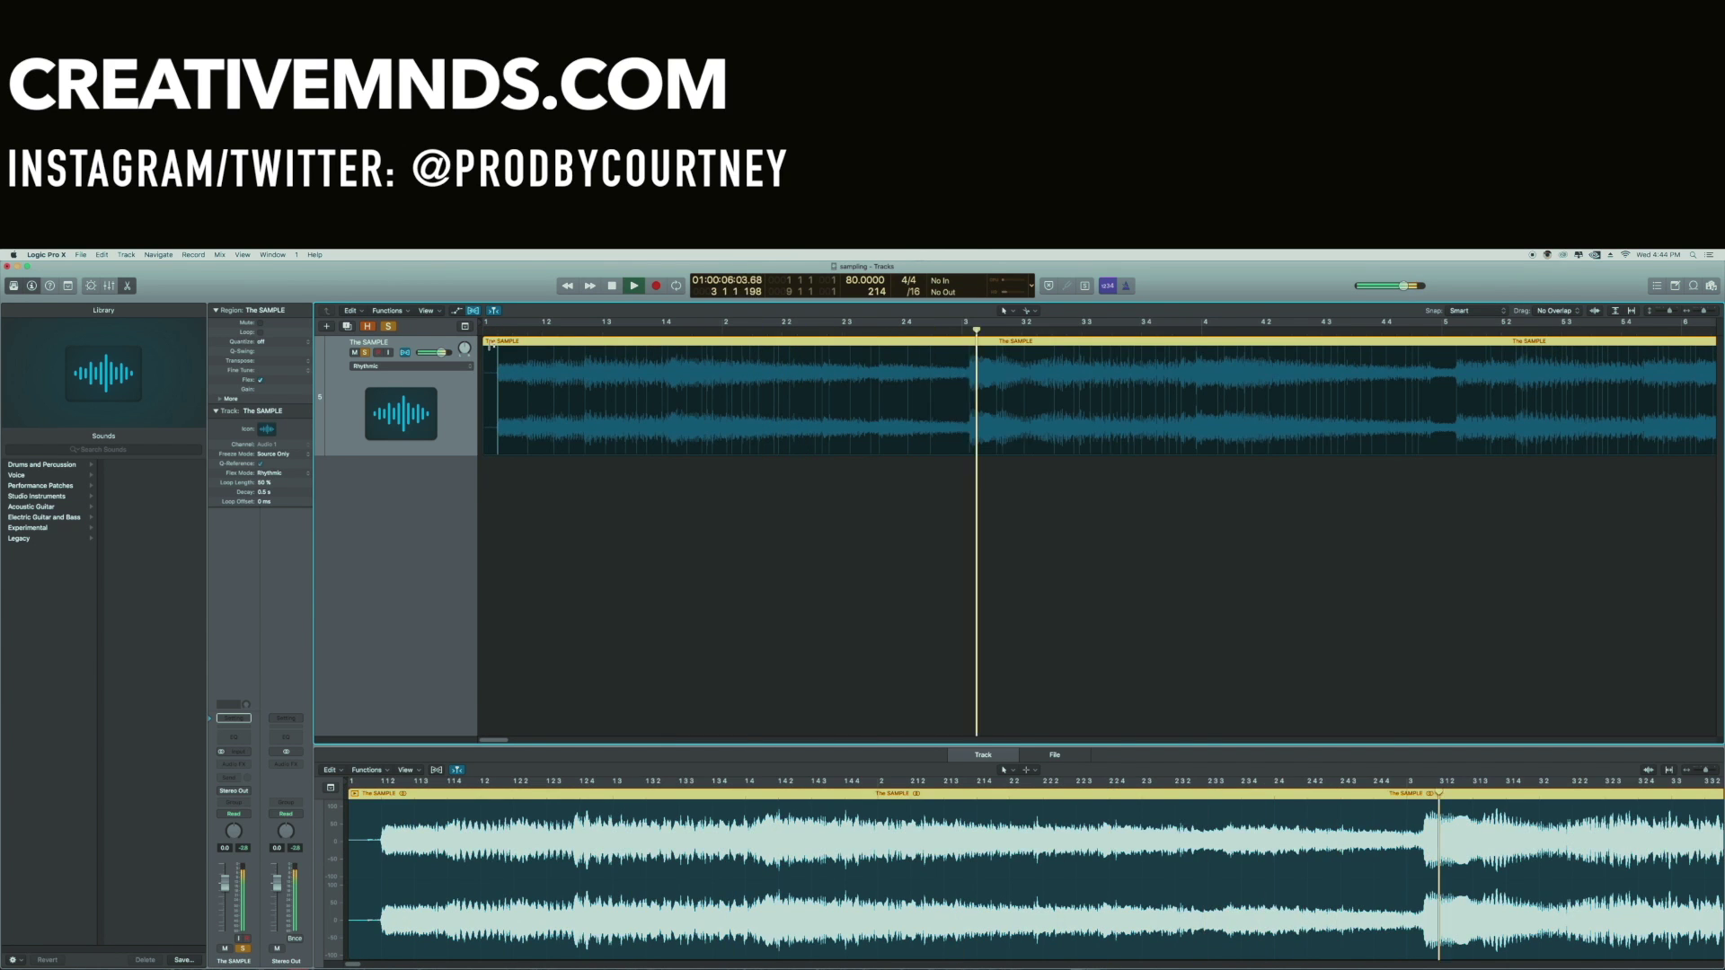
{"action": "key", "text": "space"}
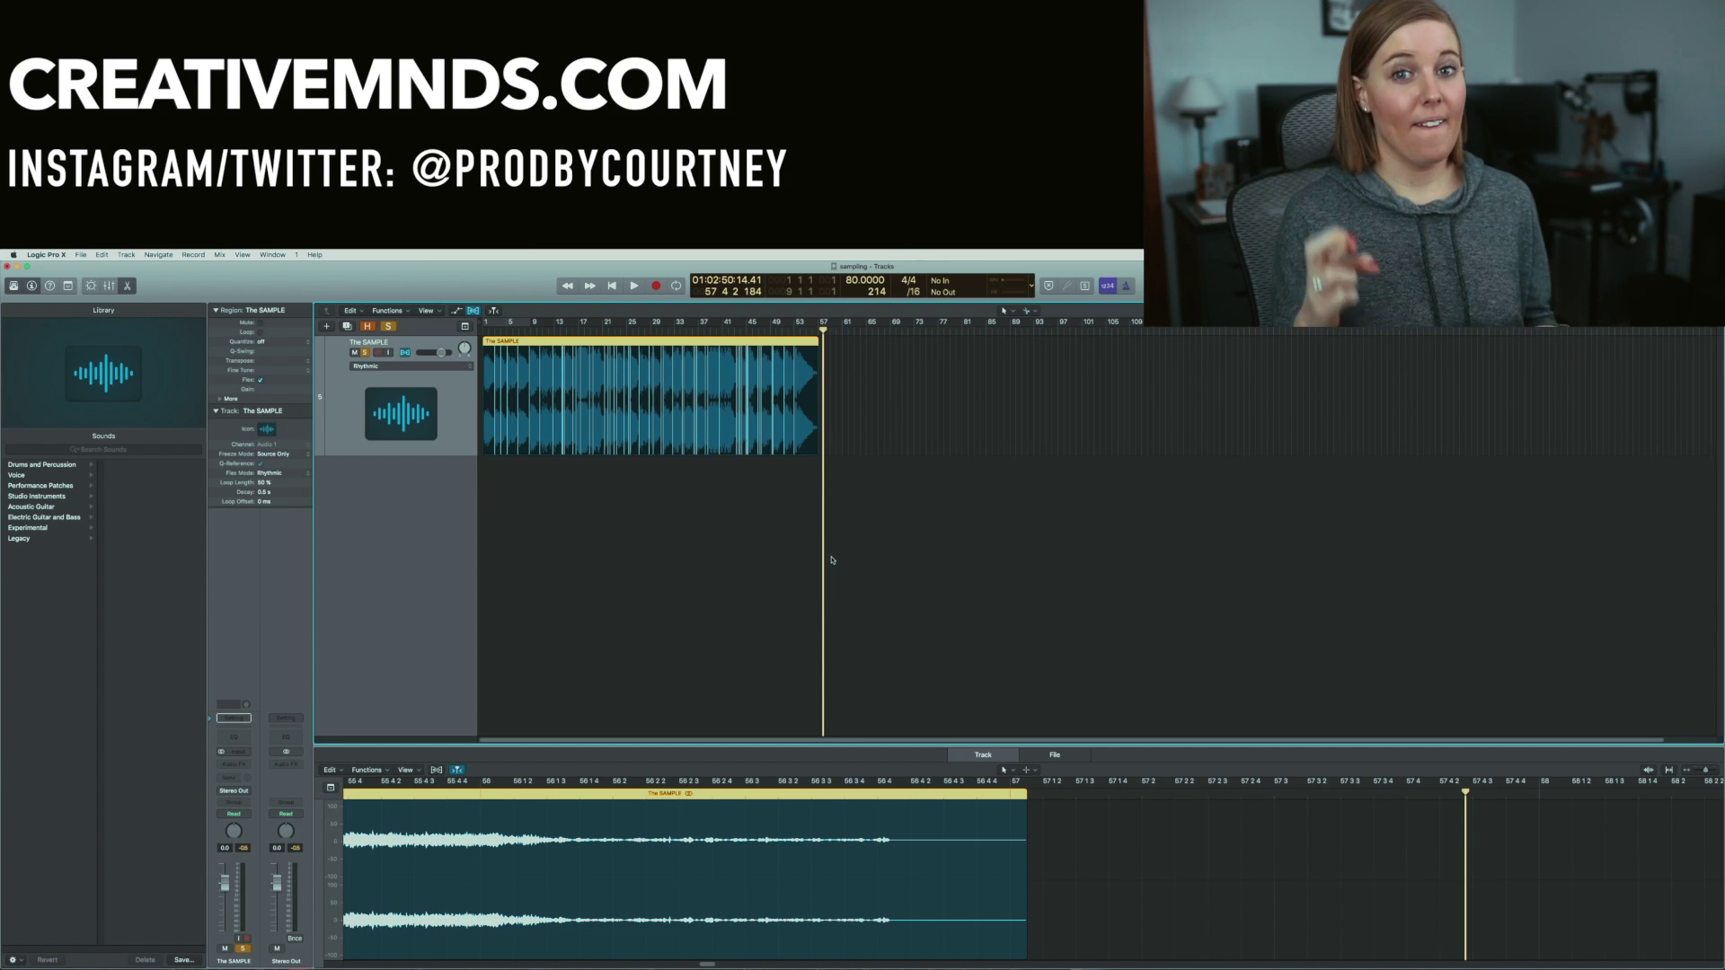
Chop The SAMPLE region at every flex marker and remove the tiny leading slice.
{"action": "right_click", "coordinate": [751, 339]}
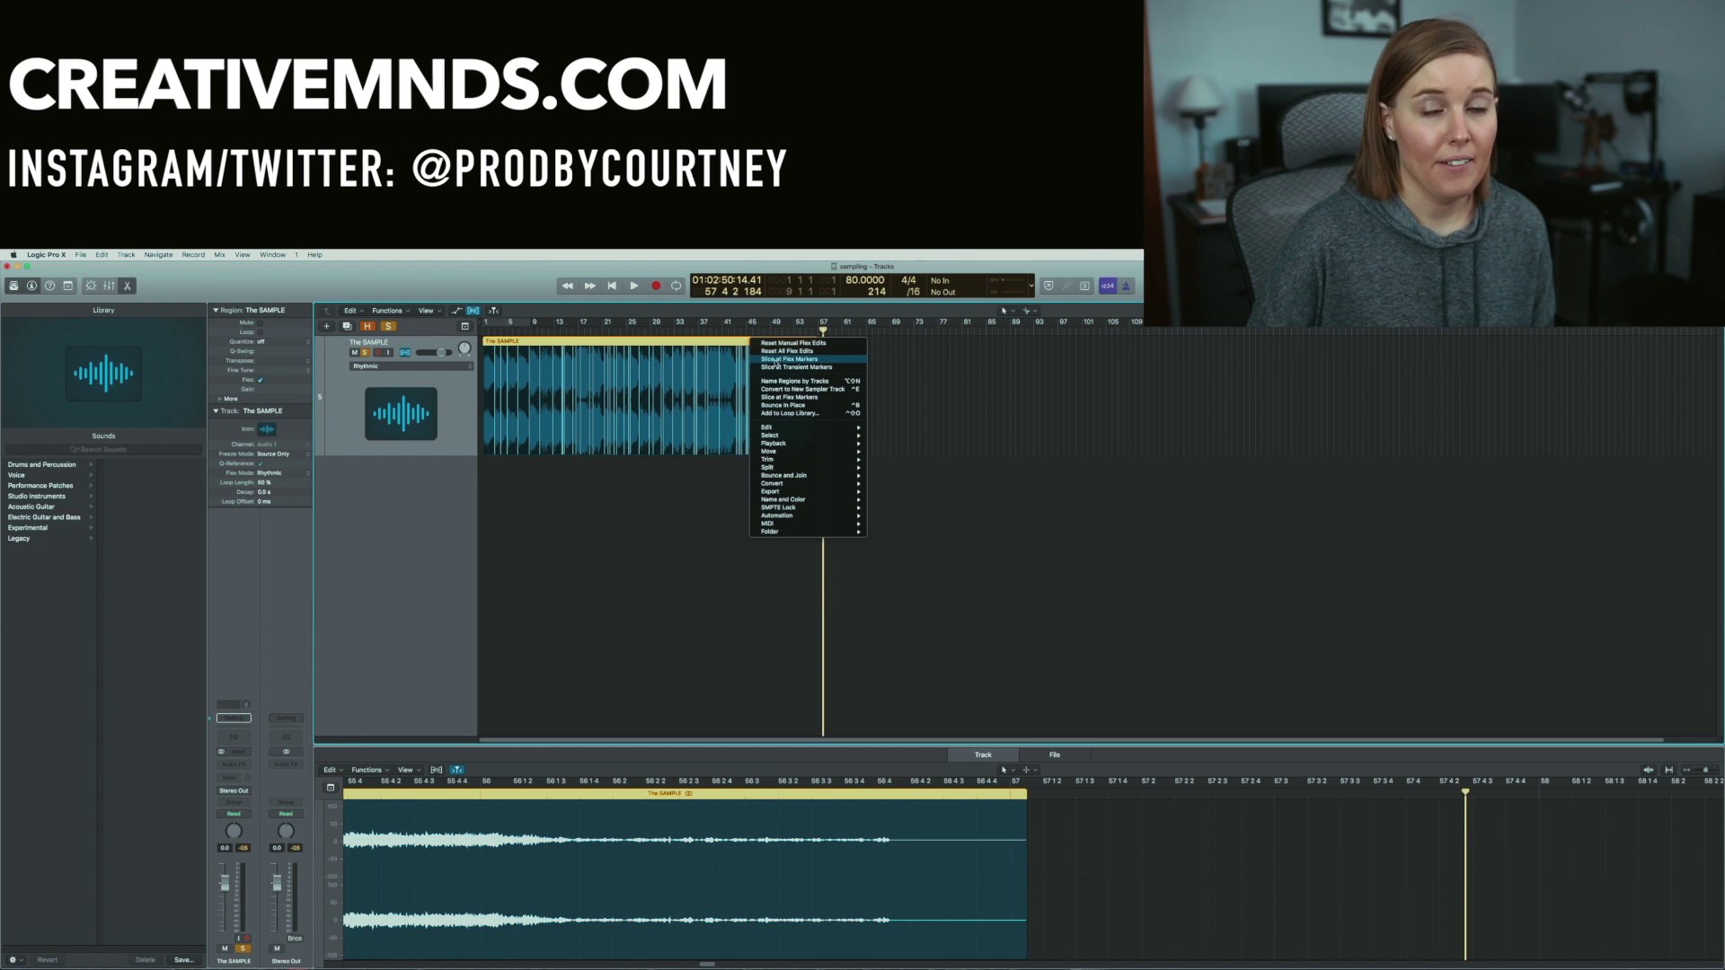
{"action": "left_click", "coordinate": [776, 360]}
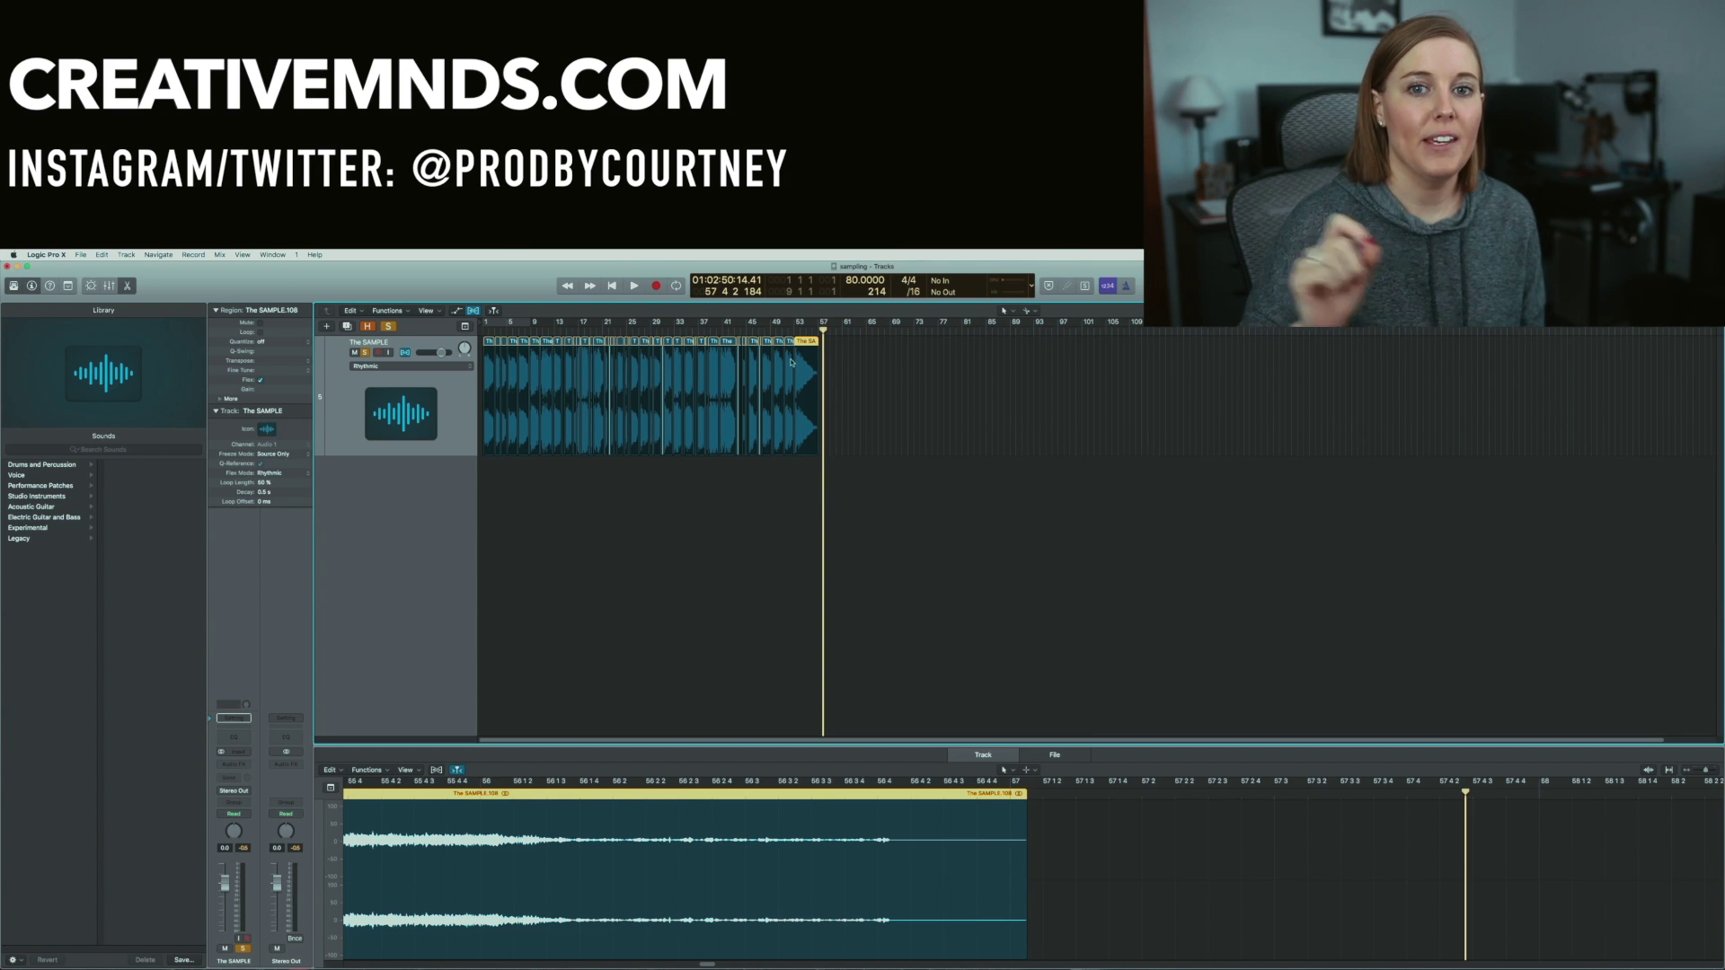
{"action": "scroll", "coordinate": [579, 434], "scroll_direction": "up", "scroll_amount": 10}
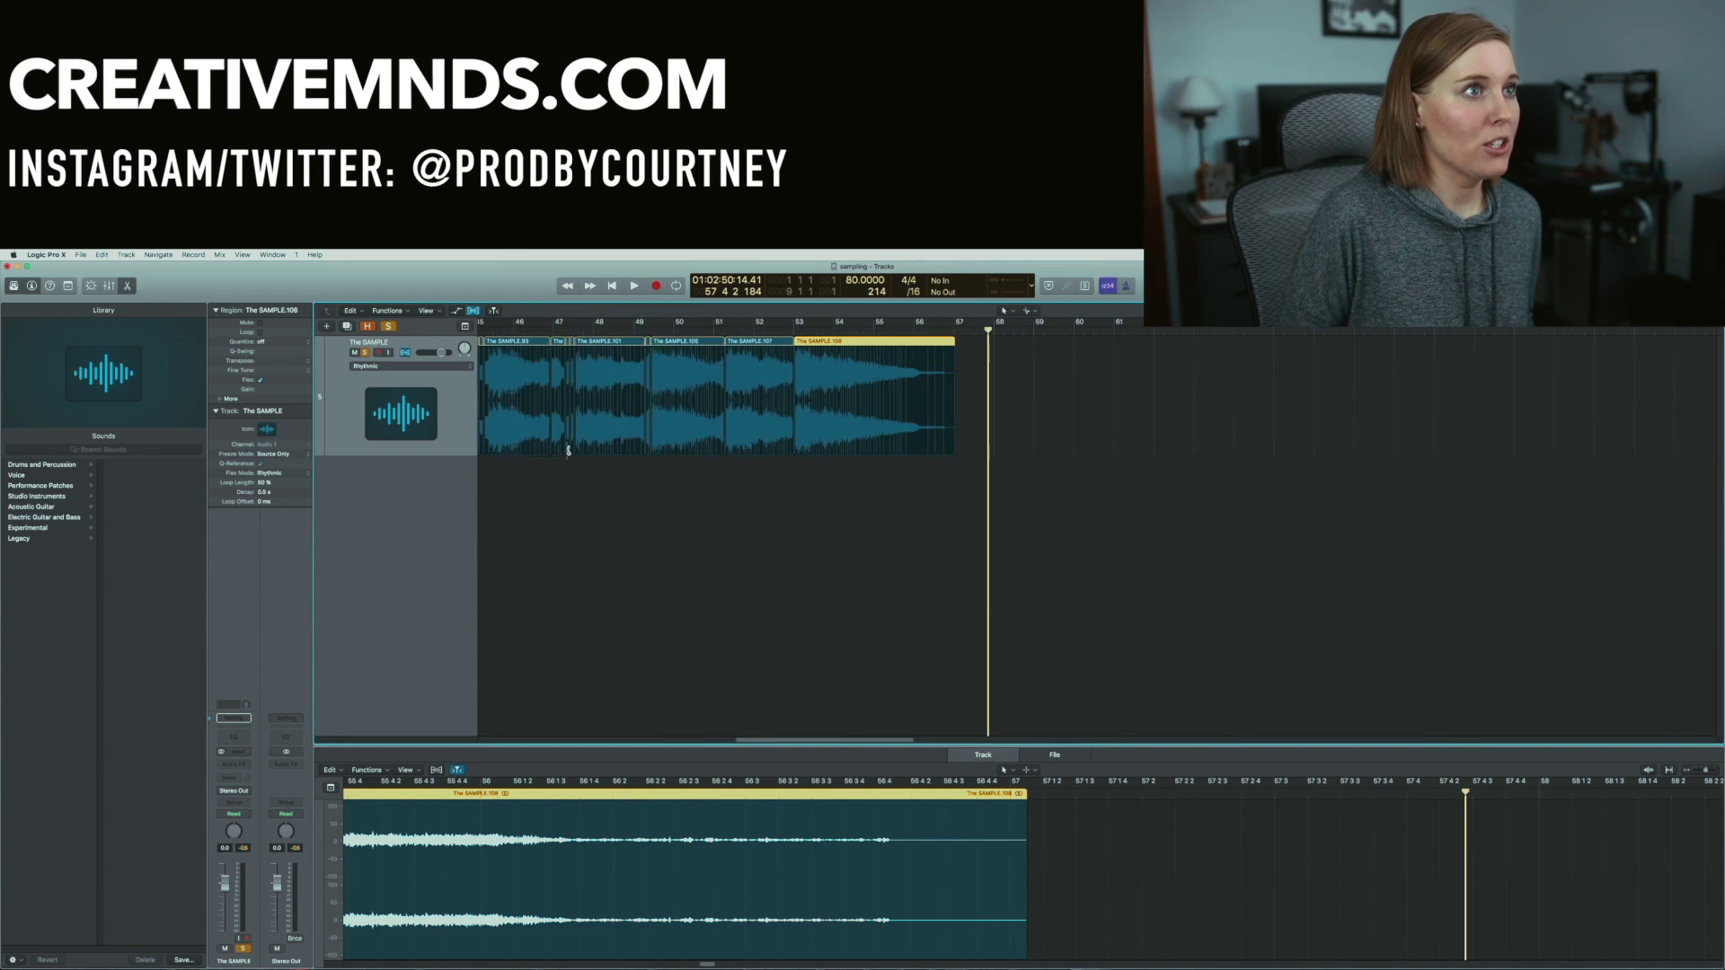
{"action": "left_click_drag", "start_coordinate": [800, 739], "coordinate": [488, 721]}
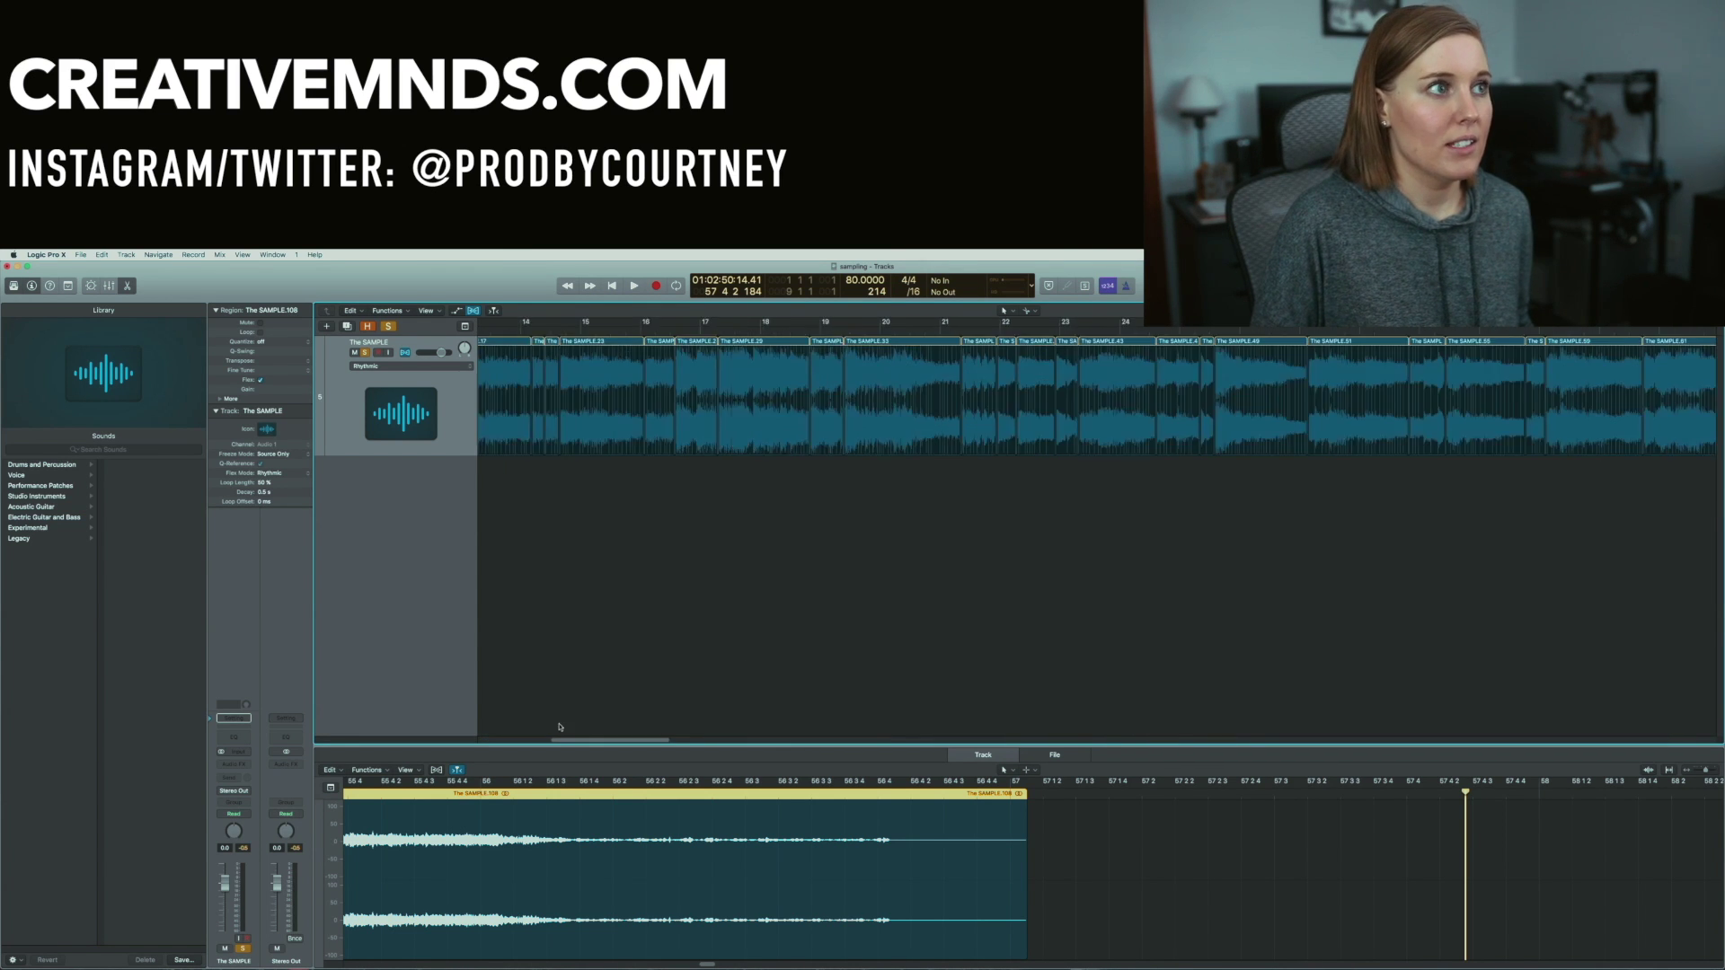
{"action": "scroll", "coordinate": [490, 437], "scroll_direction": "up", "scroll_amount": 5}
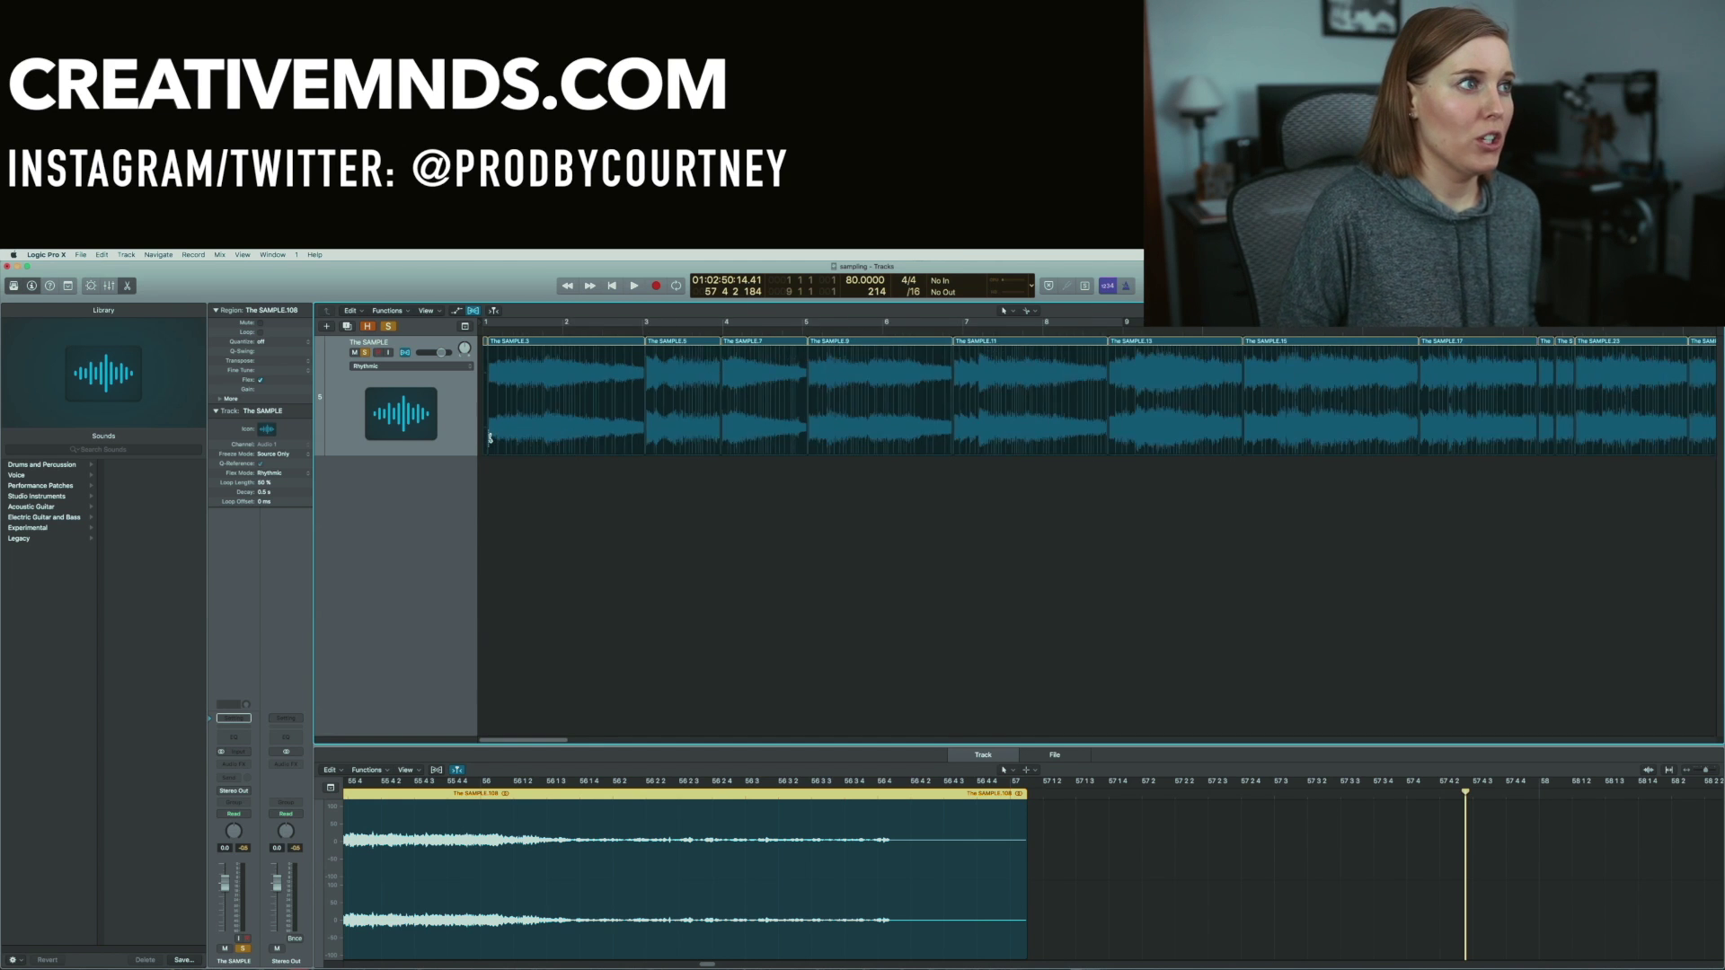
{"action": "left_click", "coordinate": [490, 342]}
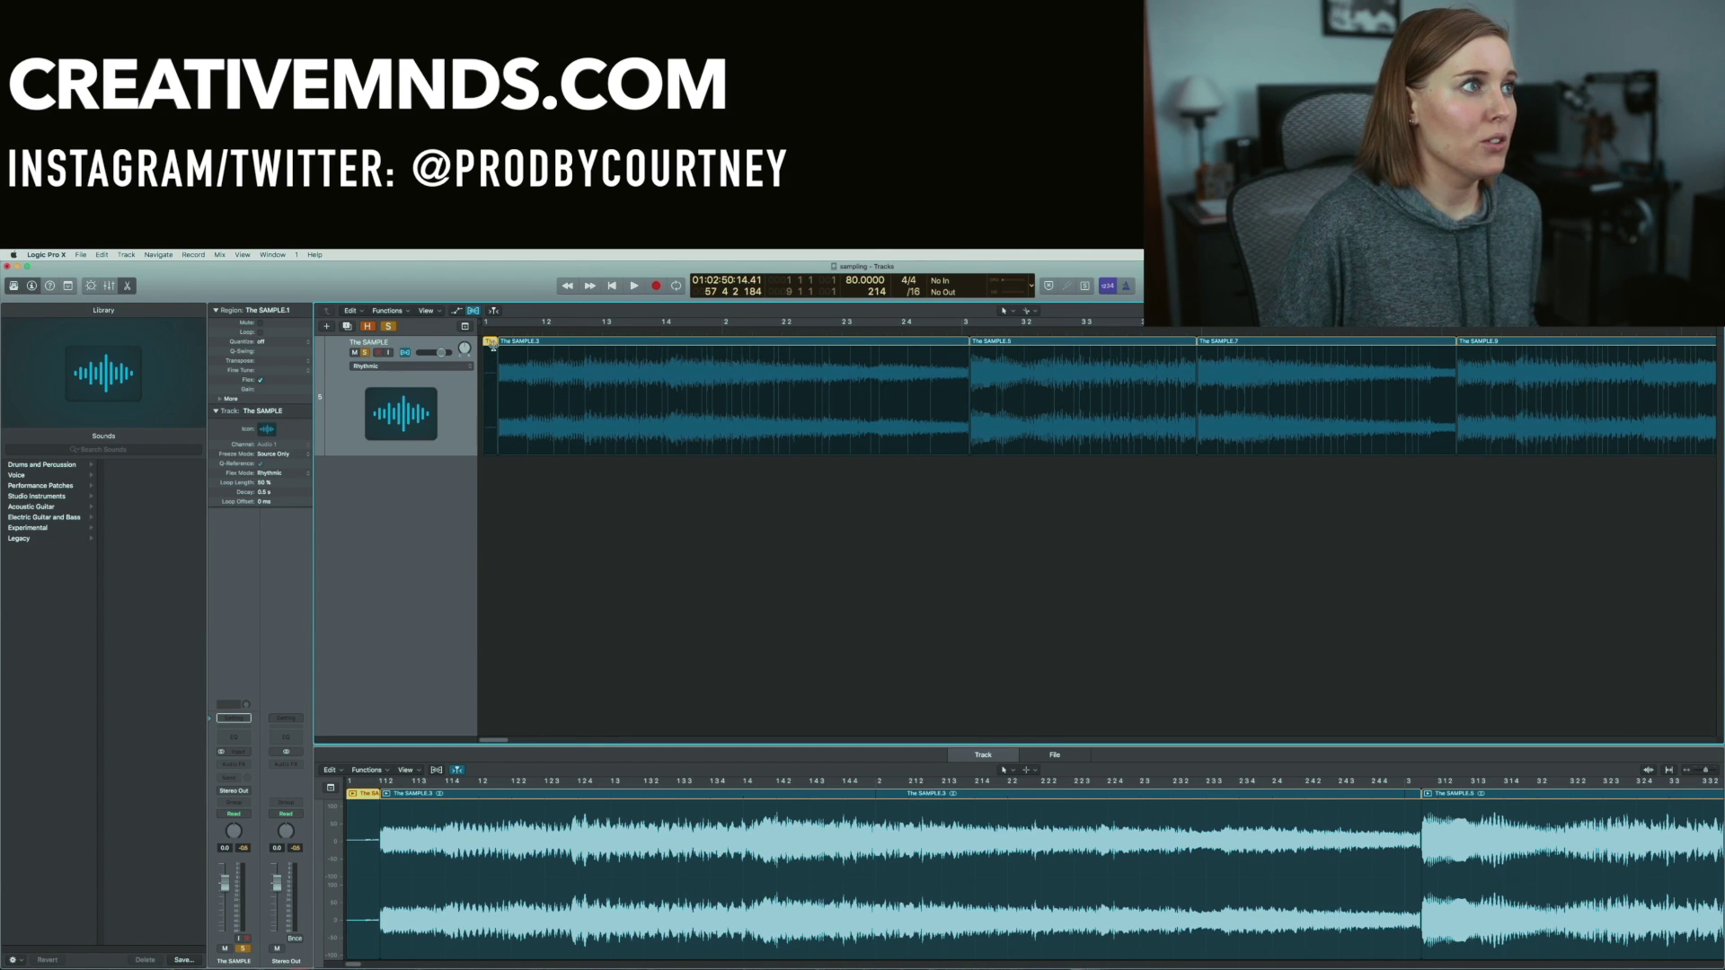
{"action": "key", "text": "Delete"}
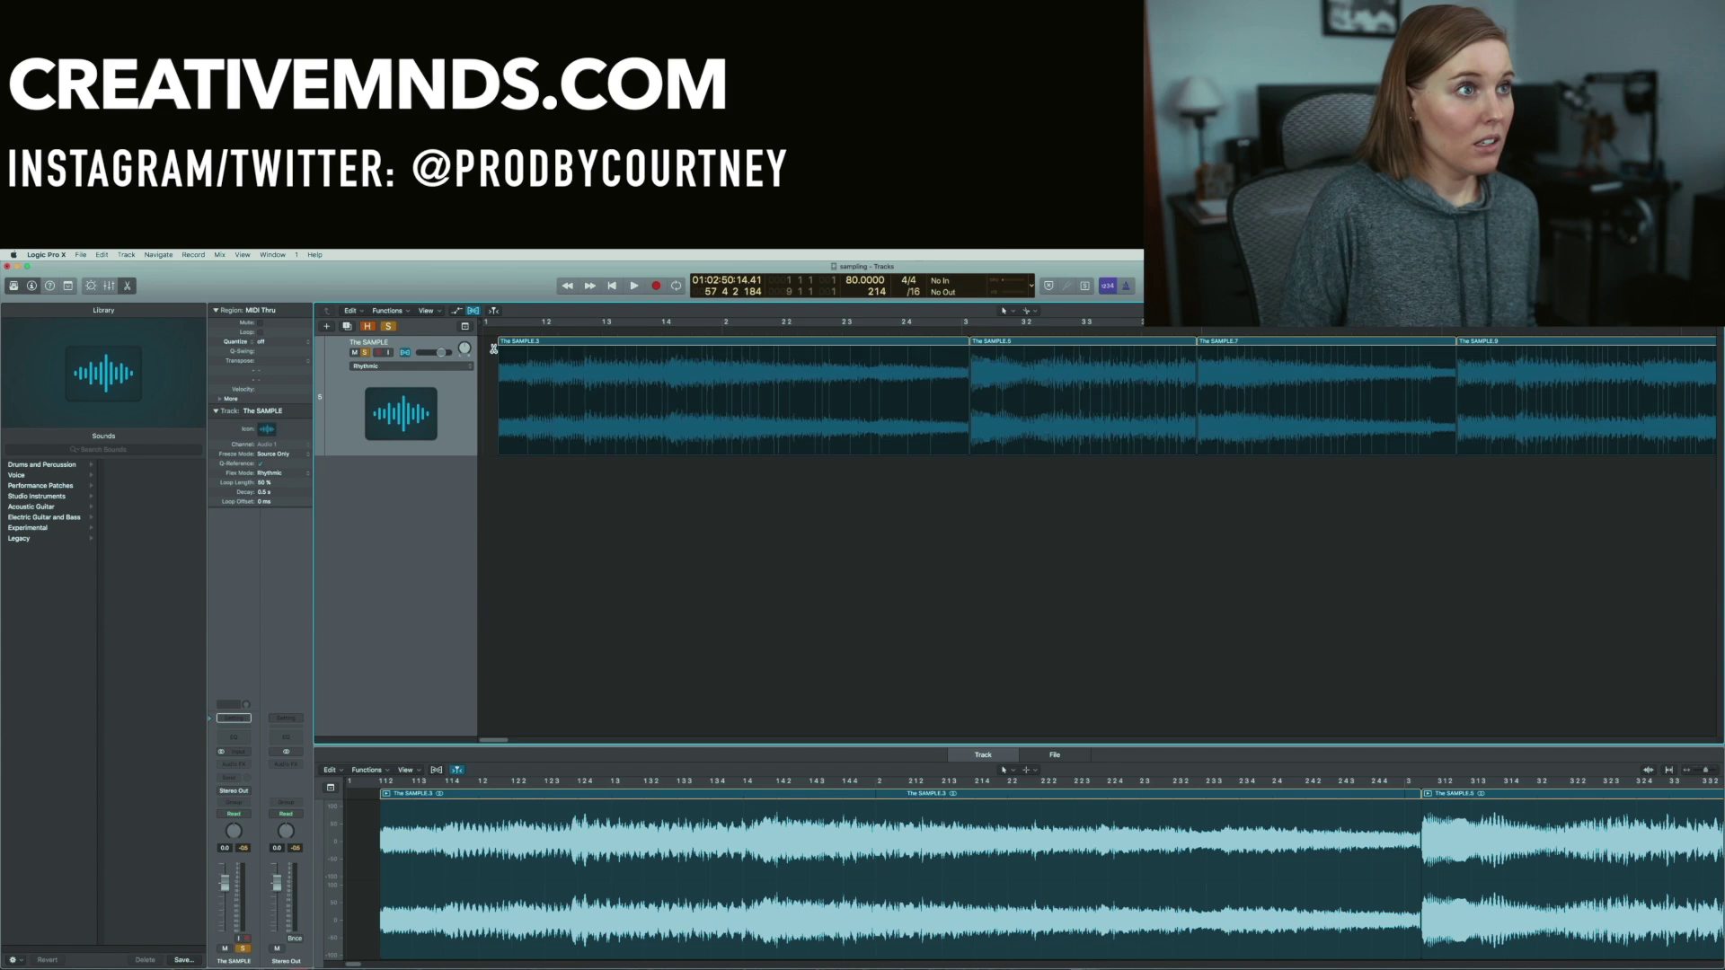
{"action": "scroll", "coordinate": [494, 350], "scroll_direction": "down", "scroll_amount": 5}
{"action": "scroll", "coordinate": [494, 350], "scroll_direction": "down", "scroll_amount": 3}
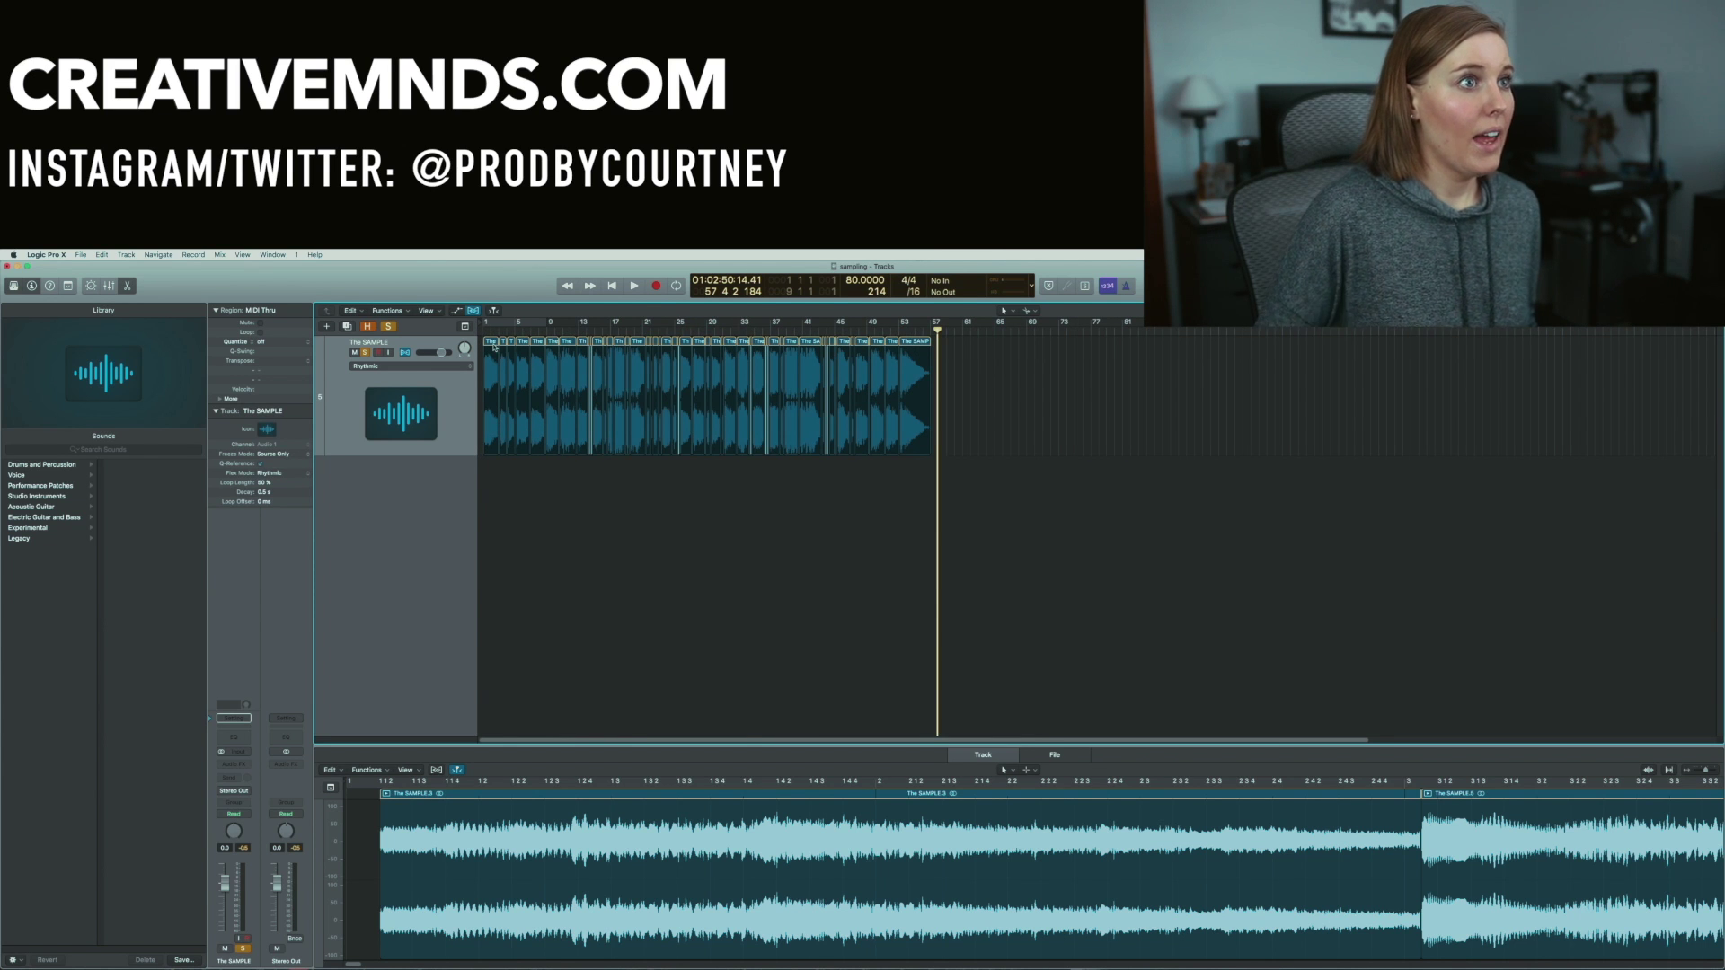
Disable flex, select all slices, and convert them to a new sampler track.
{"action": "left_click", "coordinate": [405, 353]}
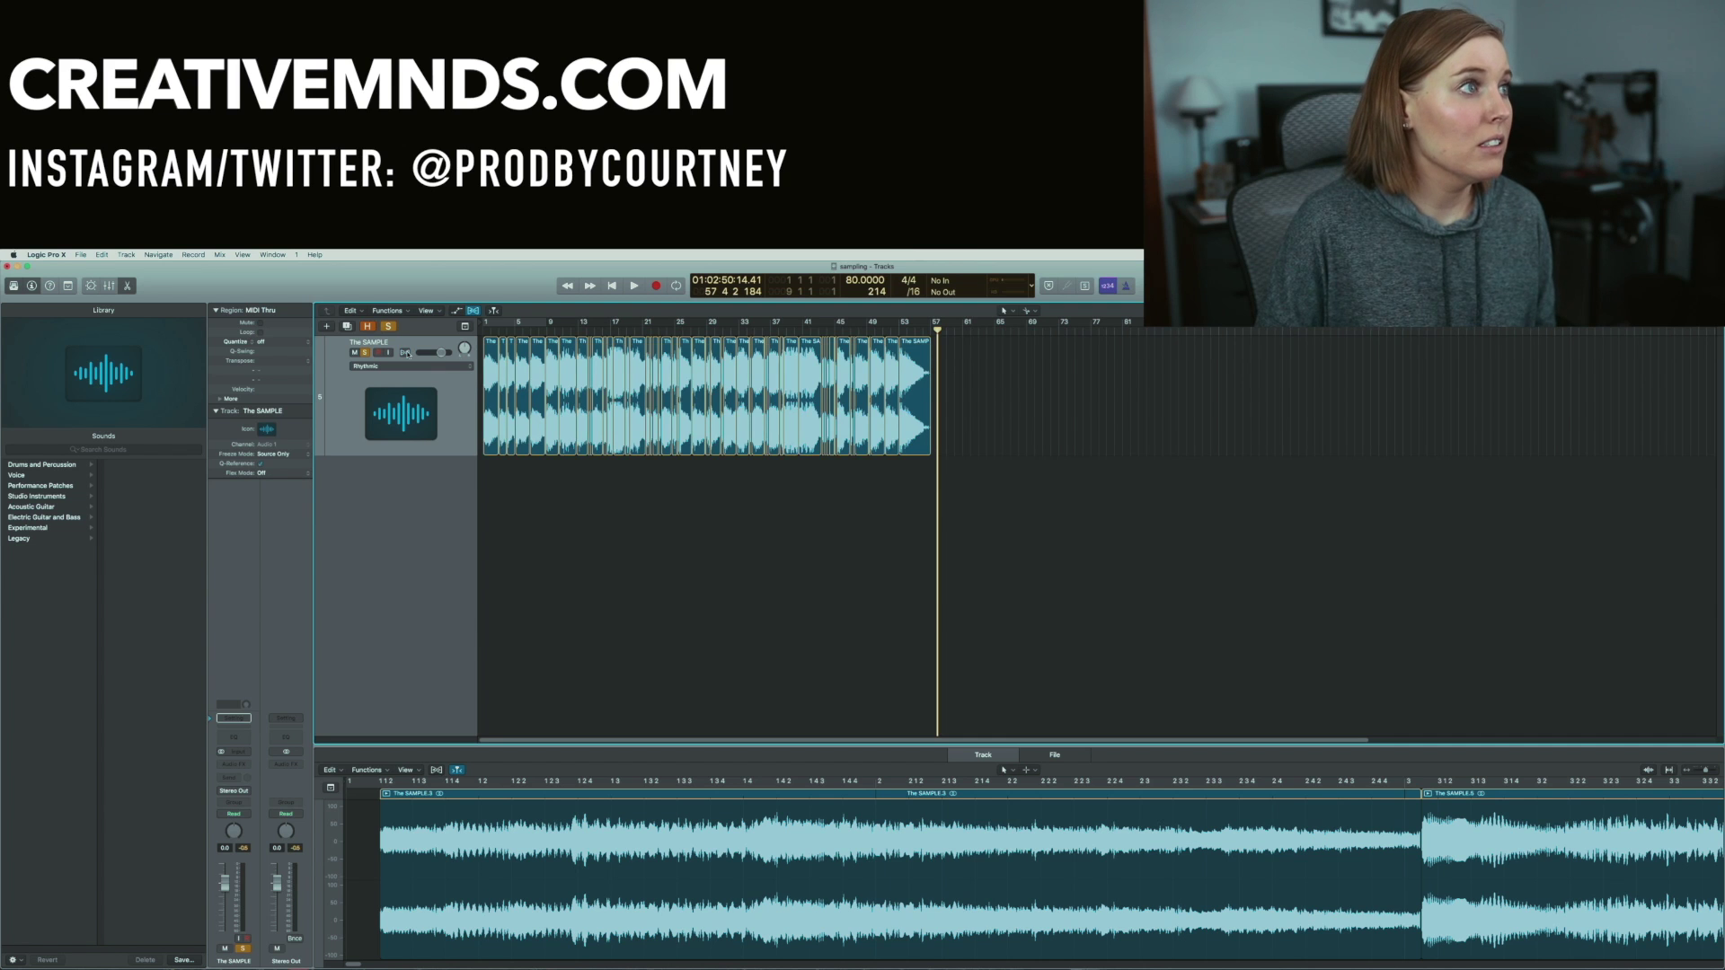
{"action": "key", "text": "super+f"}
{"action": "left_click_drag", "start_coordinate": [957, 372], "coordinate": [492, 372]}
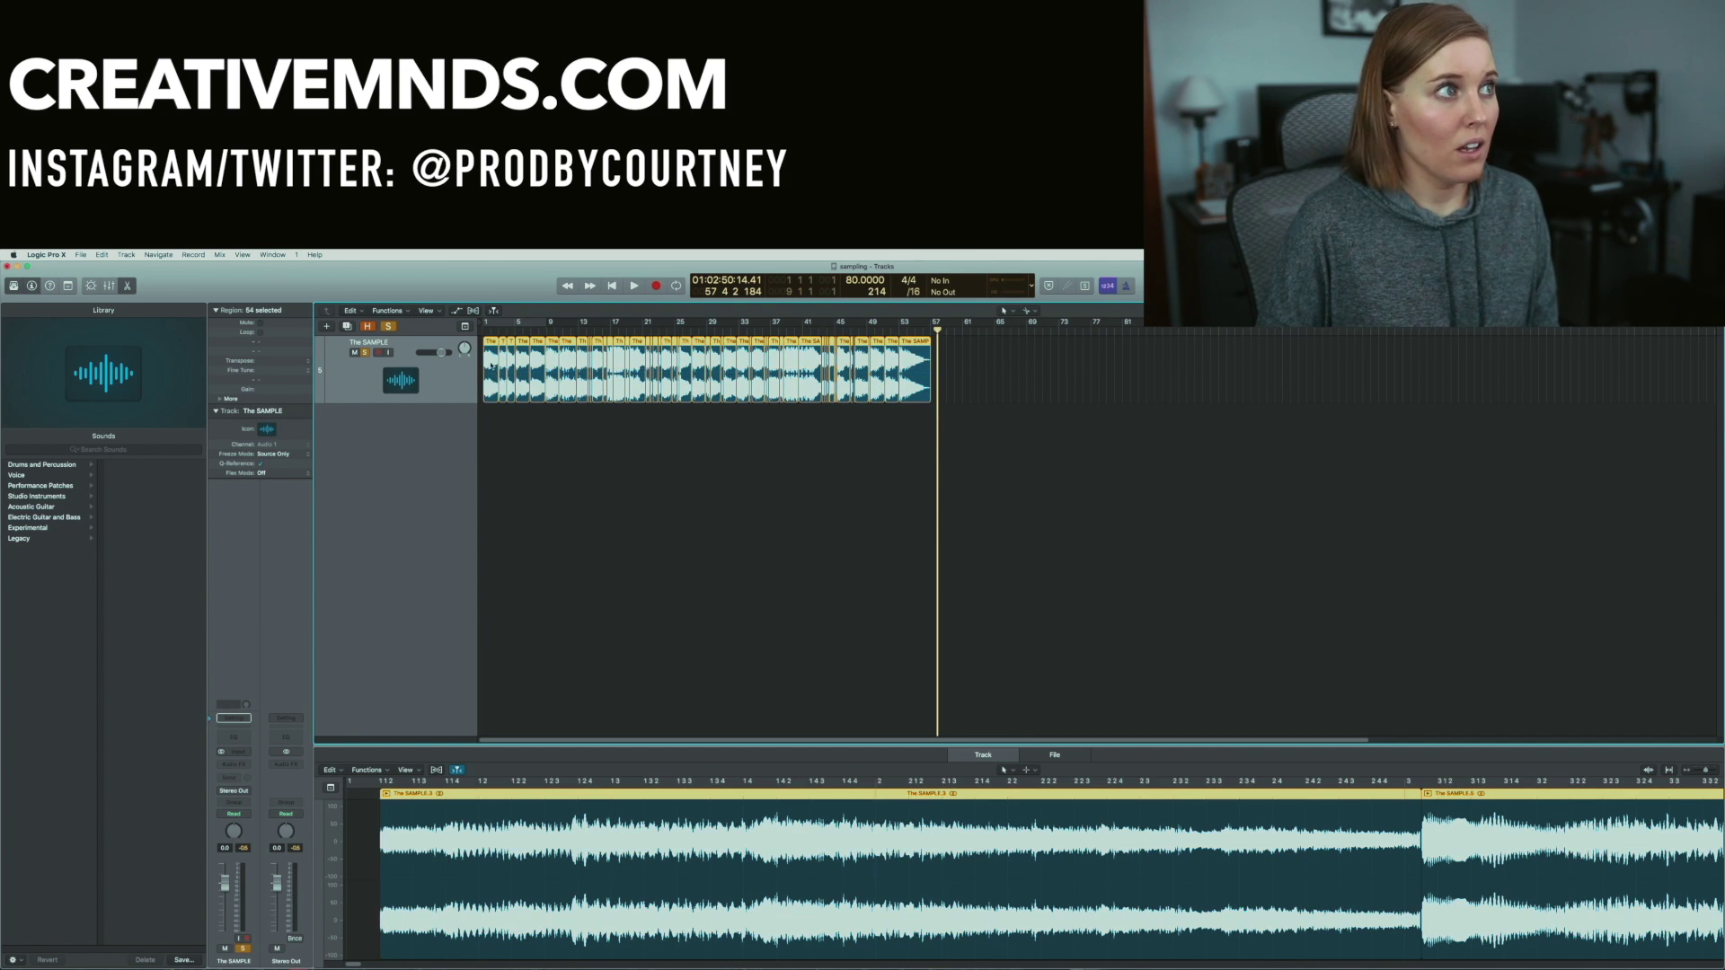
{"action": "right_click", "coordinate": [490, 364]}
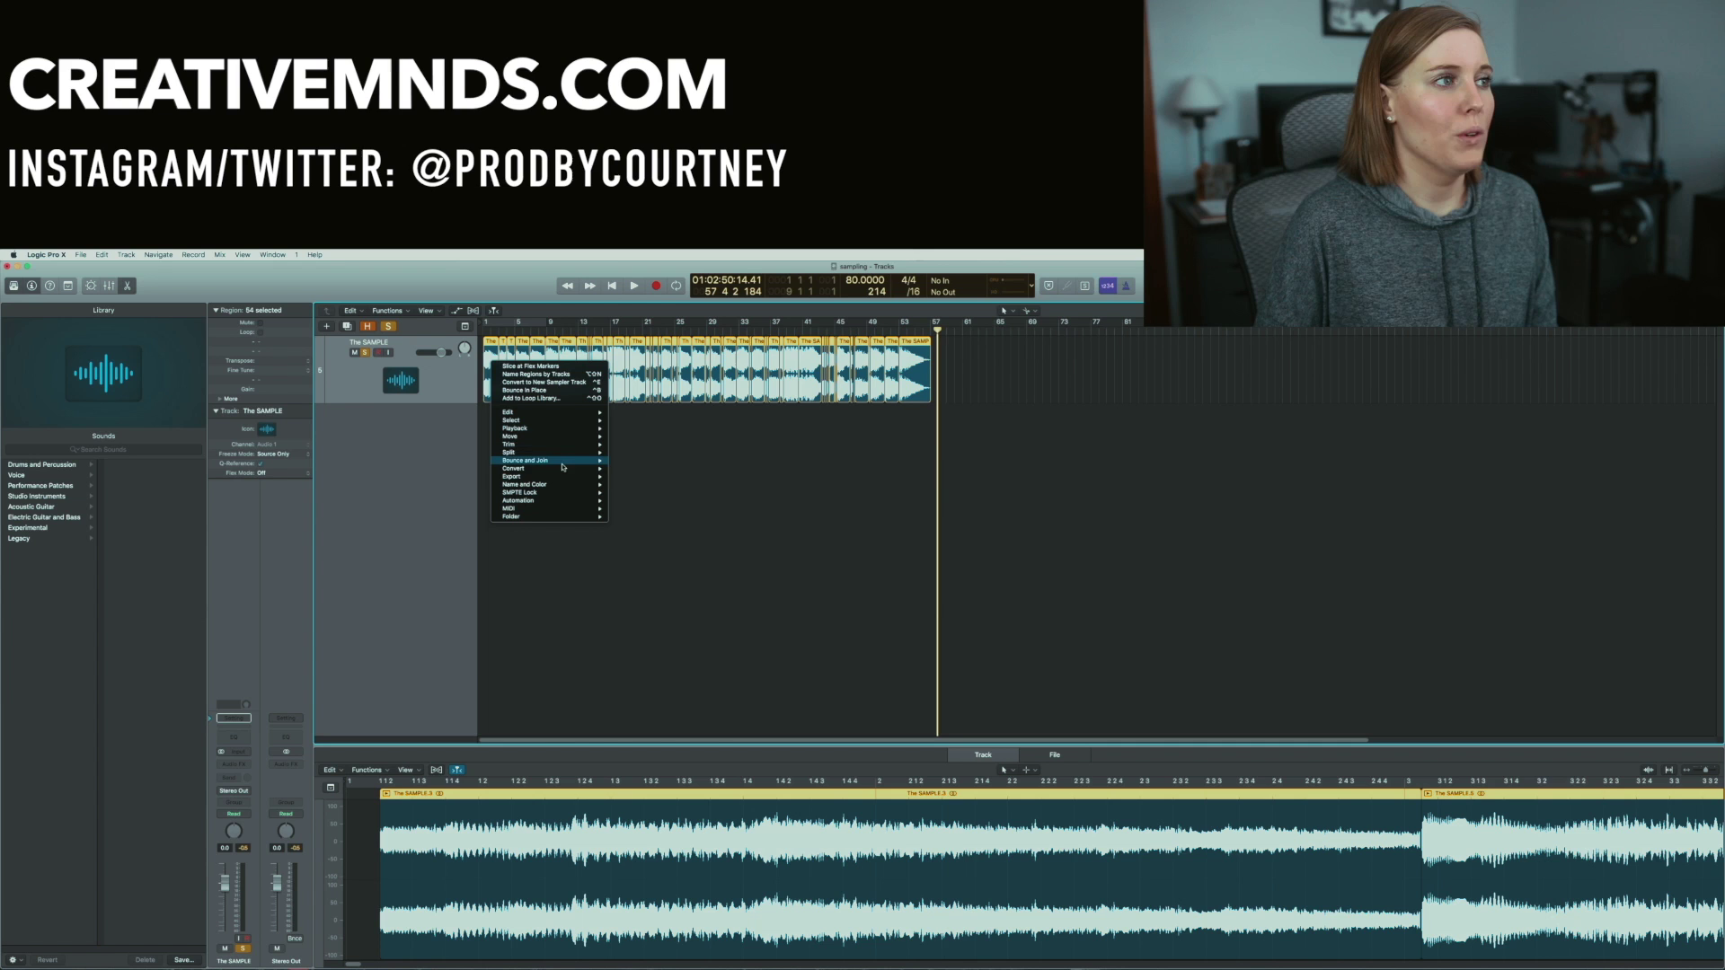
{"action": "mouse_move", "coordinate": [560, 470]}
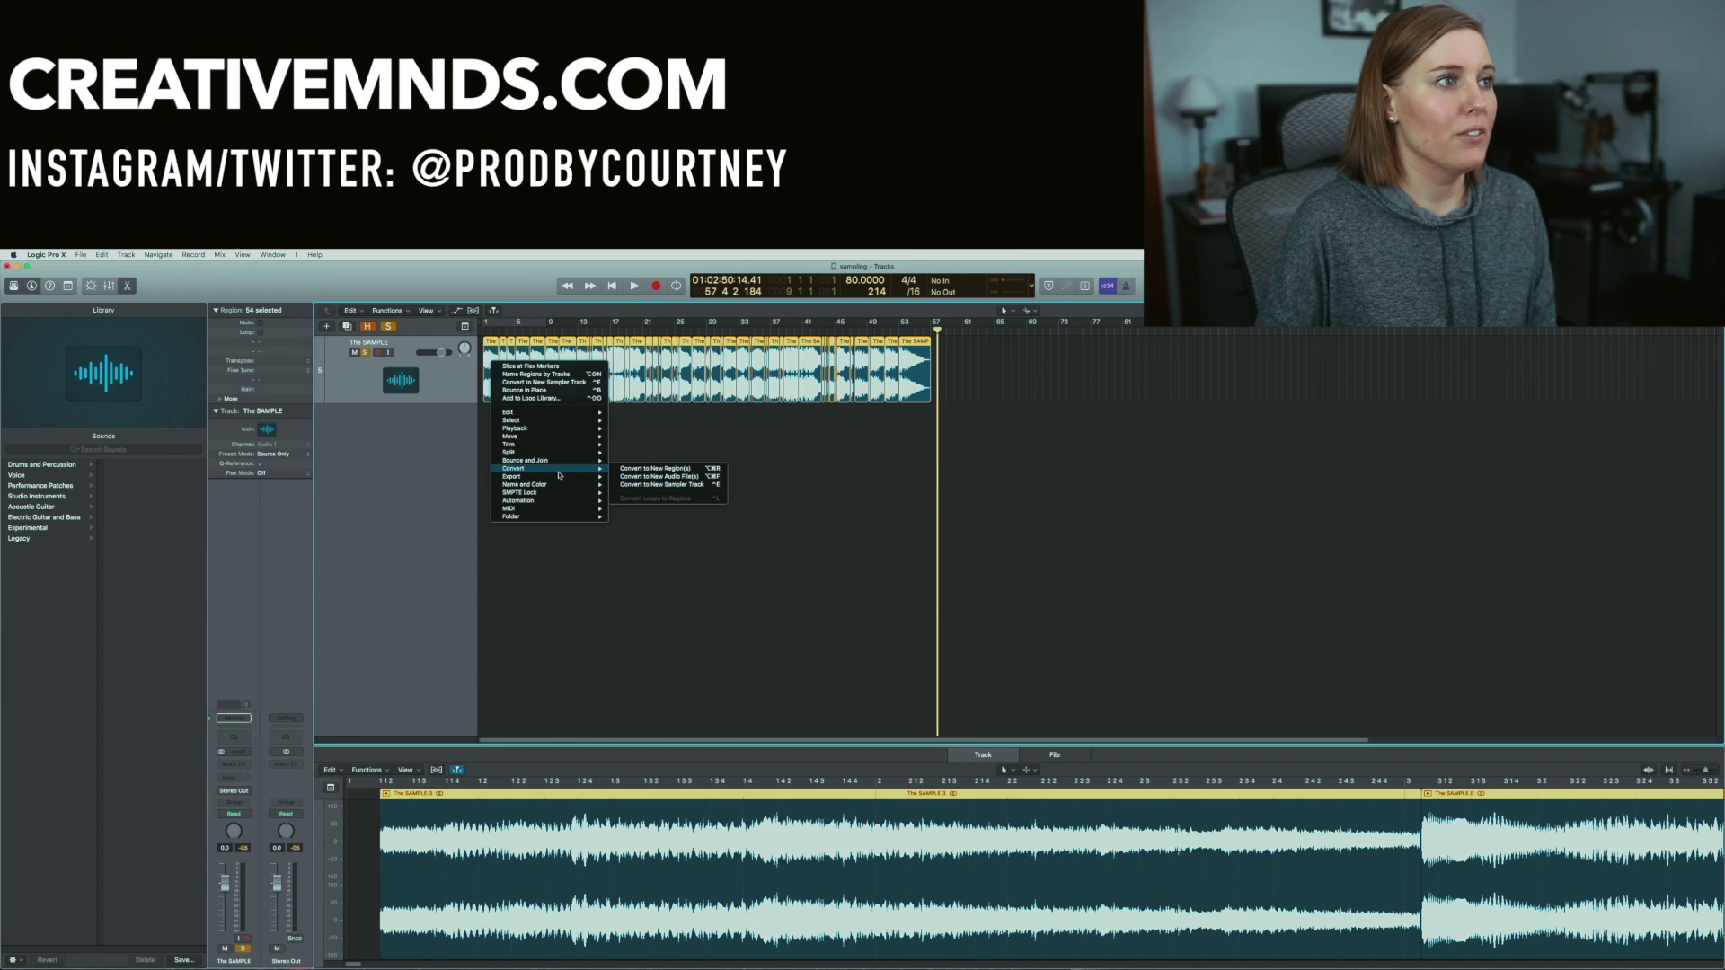
{"action": "left_click", "coordinate": [661, 489]}
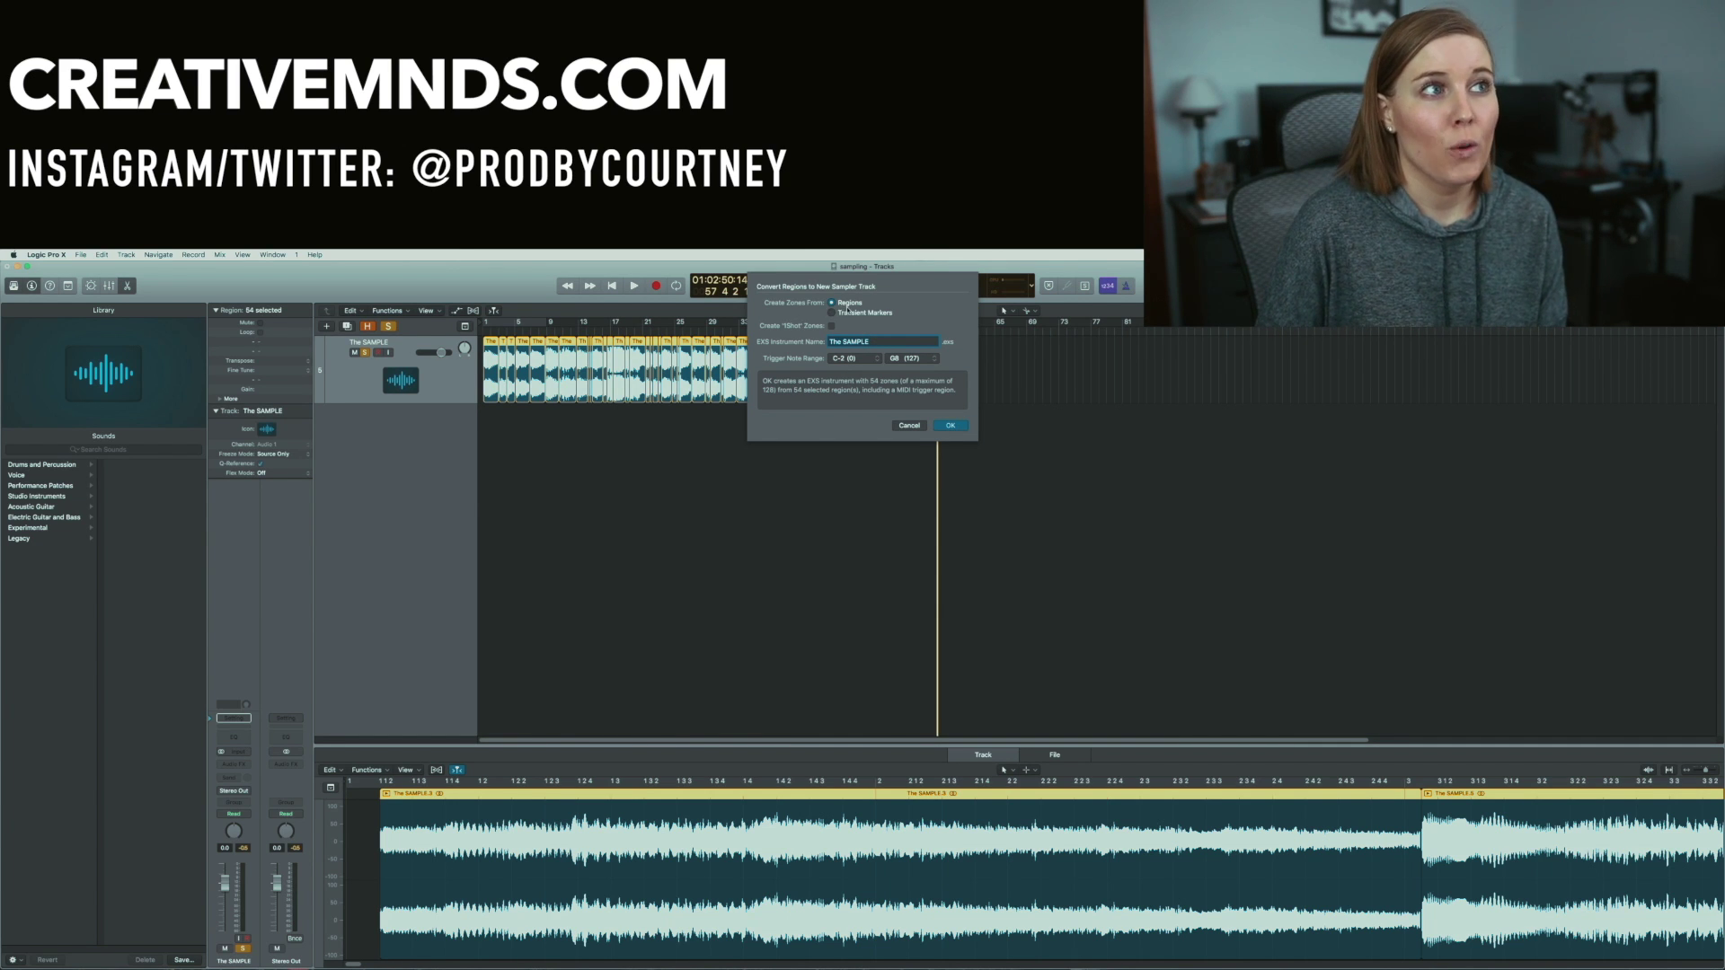
{"action": "left_click", "coordinate": [949, 427]}
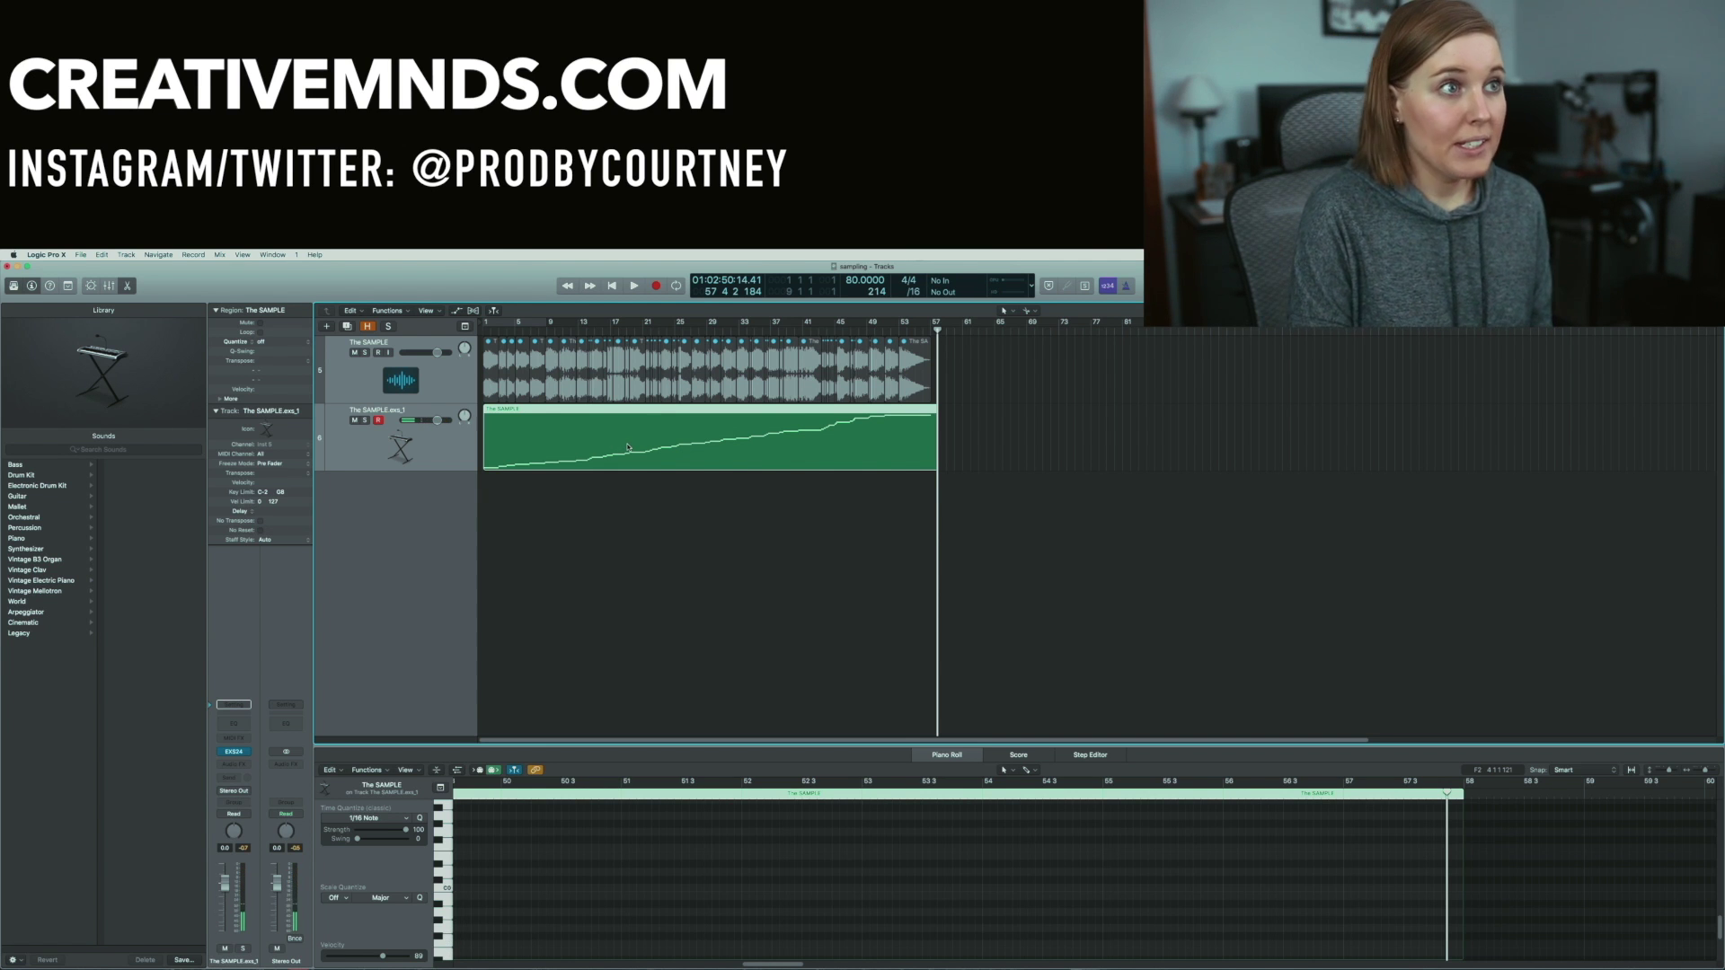
Delete the green MIDI trigger region from The SAMPLE_exs_1 track.
{"action": "key", "text": "Delete"}
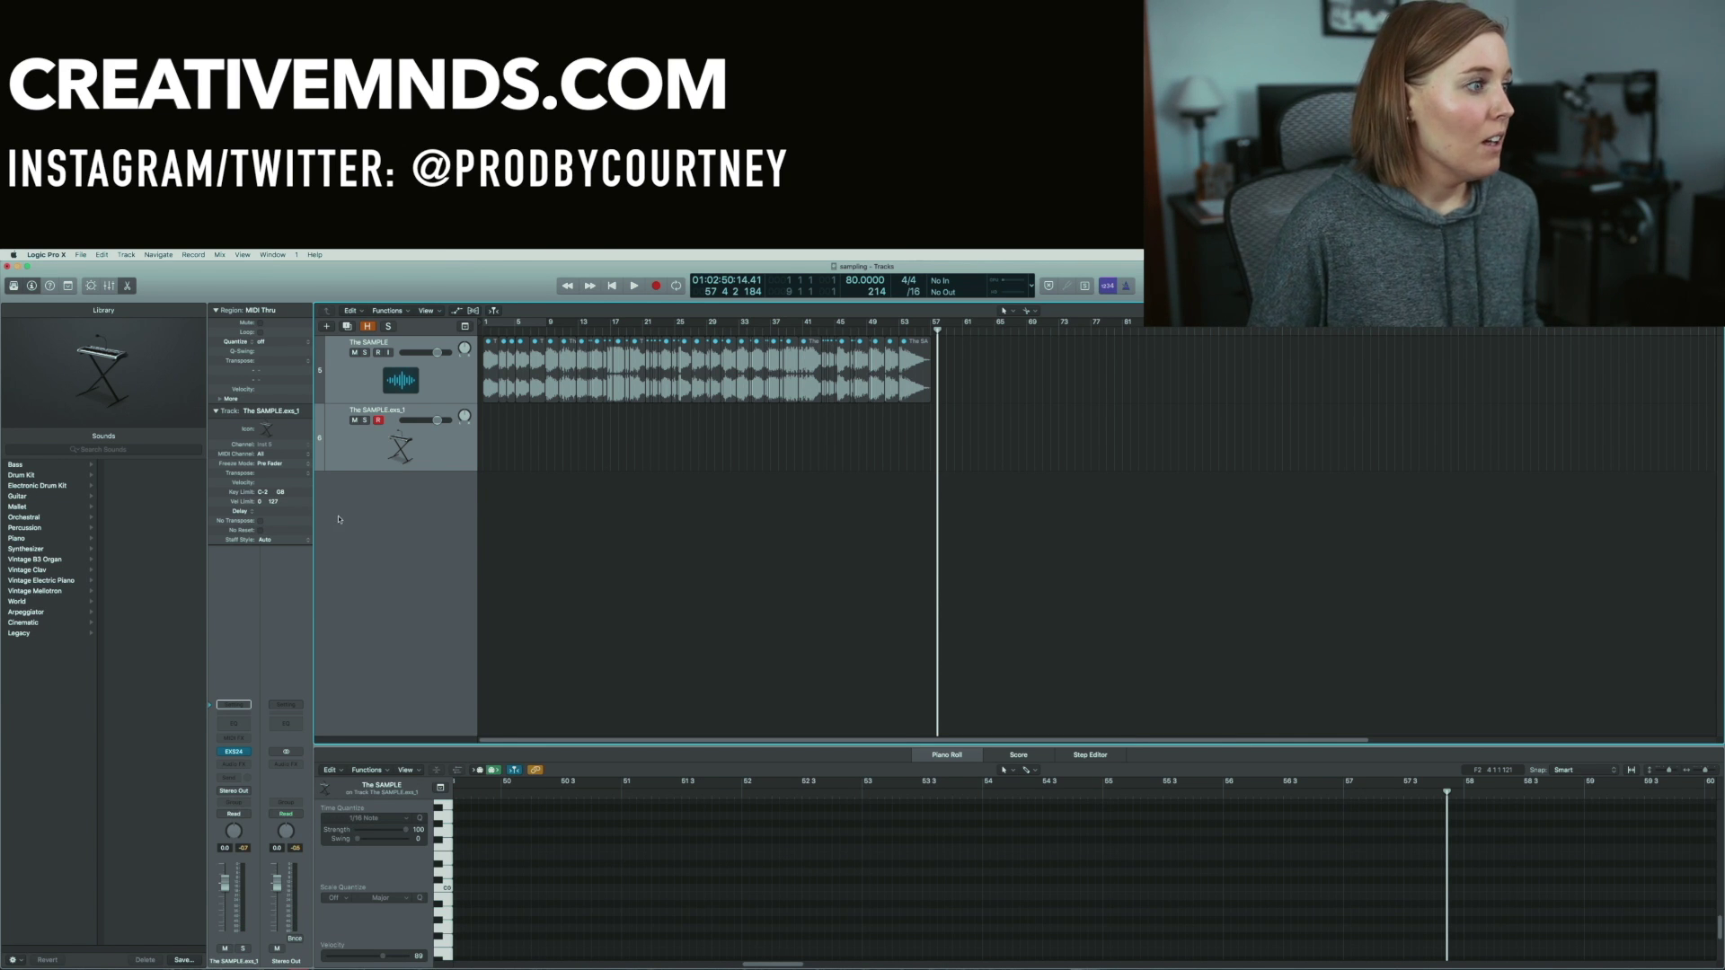
In the EXS24, lengthen the ENV2 release, raise the ENV2 attack slightly, and set mono voice mode.
{"action": "left_click", "coordinate": [234, 752]}
{"action": "left_click_drag", "start_coordinate": [236, 339], "coordinate": [902, 453]}
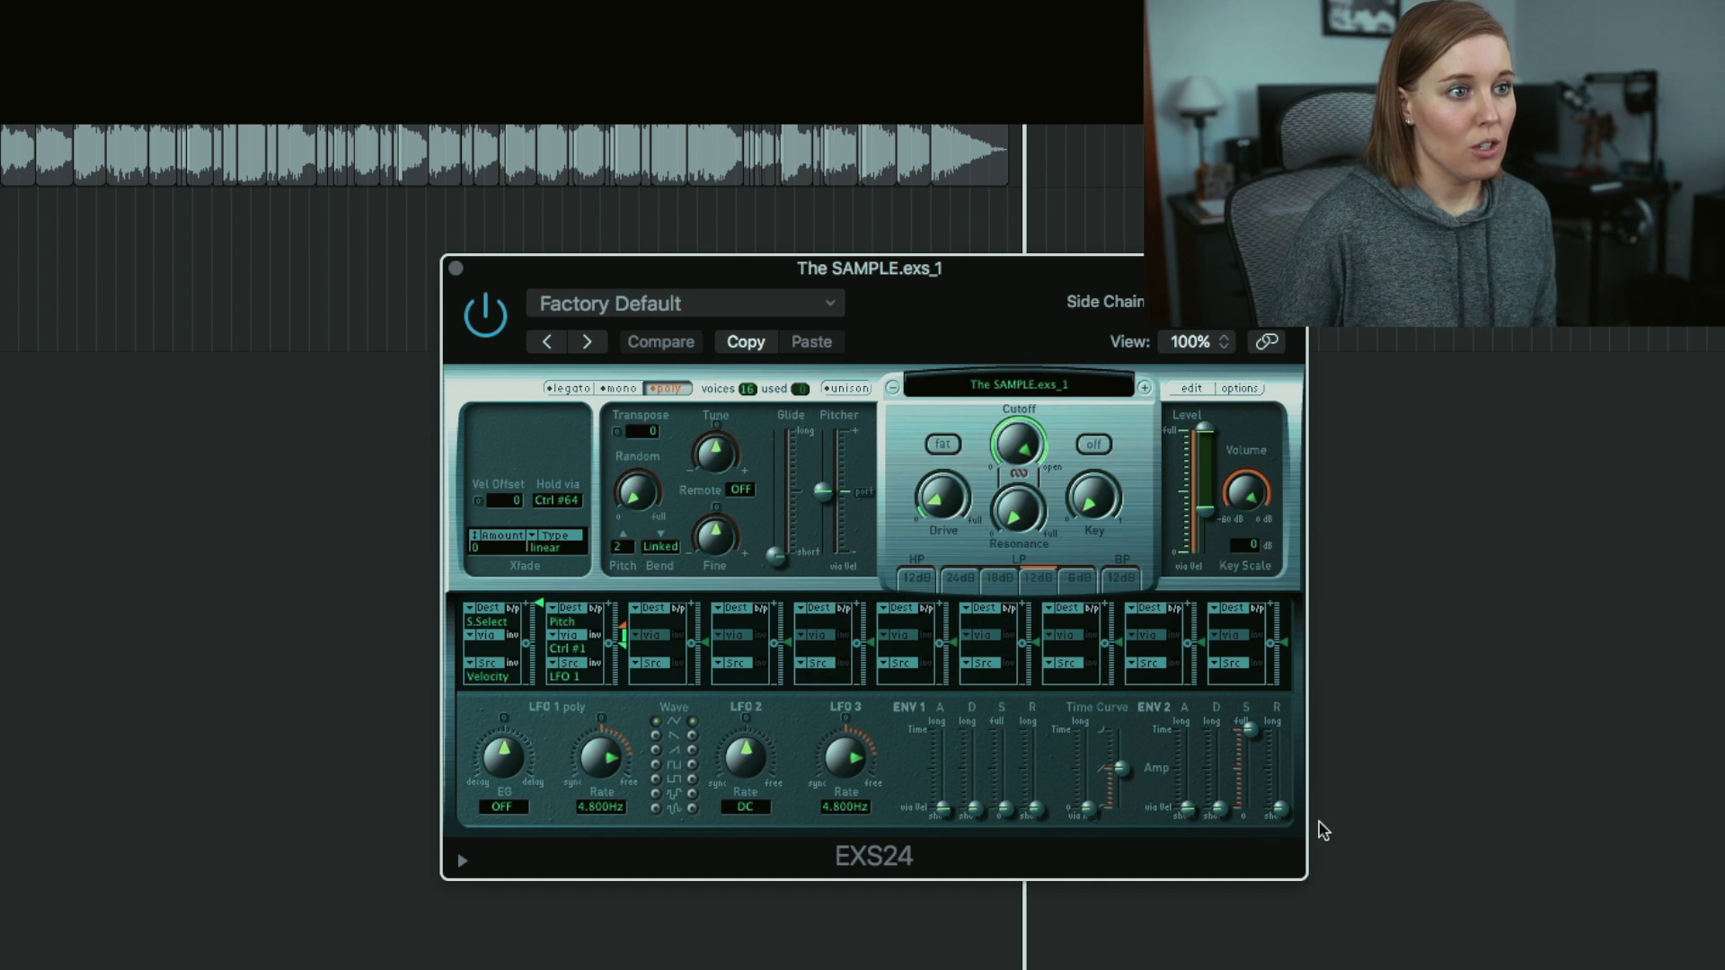
{"action": "left_click_drag", "start_coordinate": [1281, 813], "coordinate": [1279, 730]}
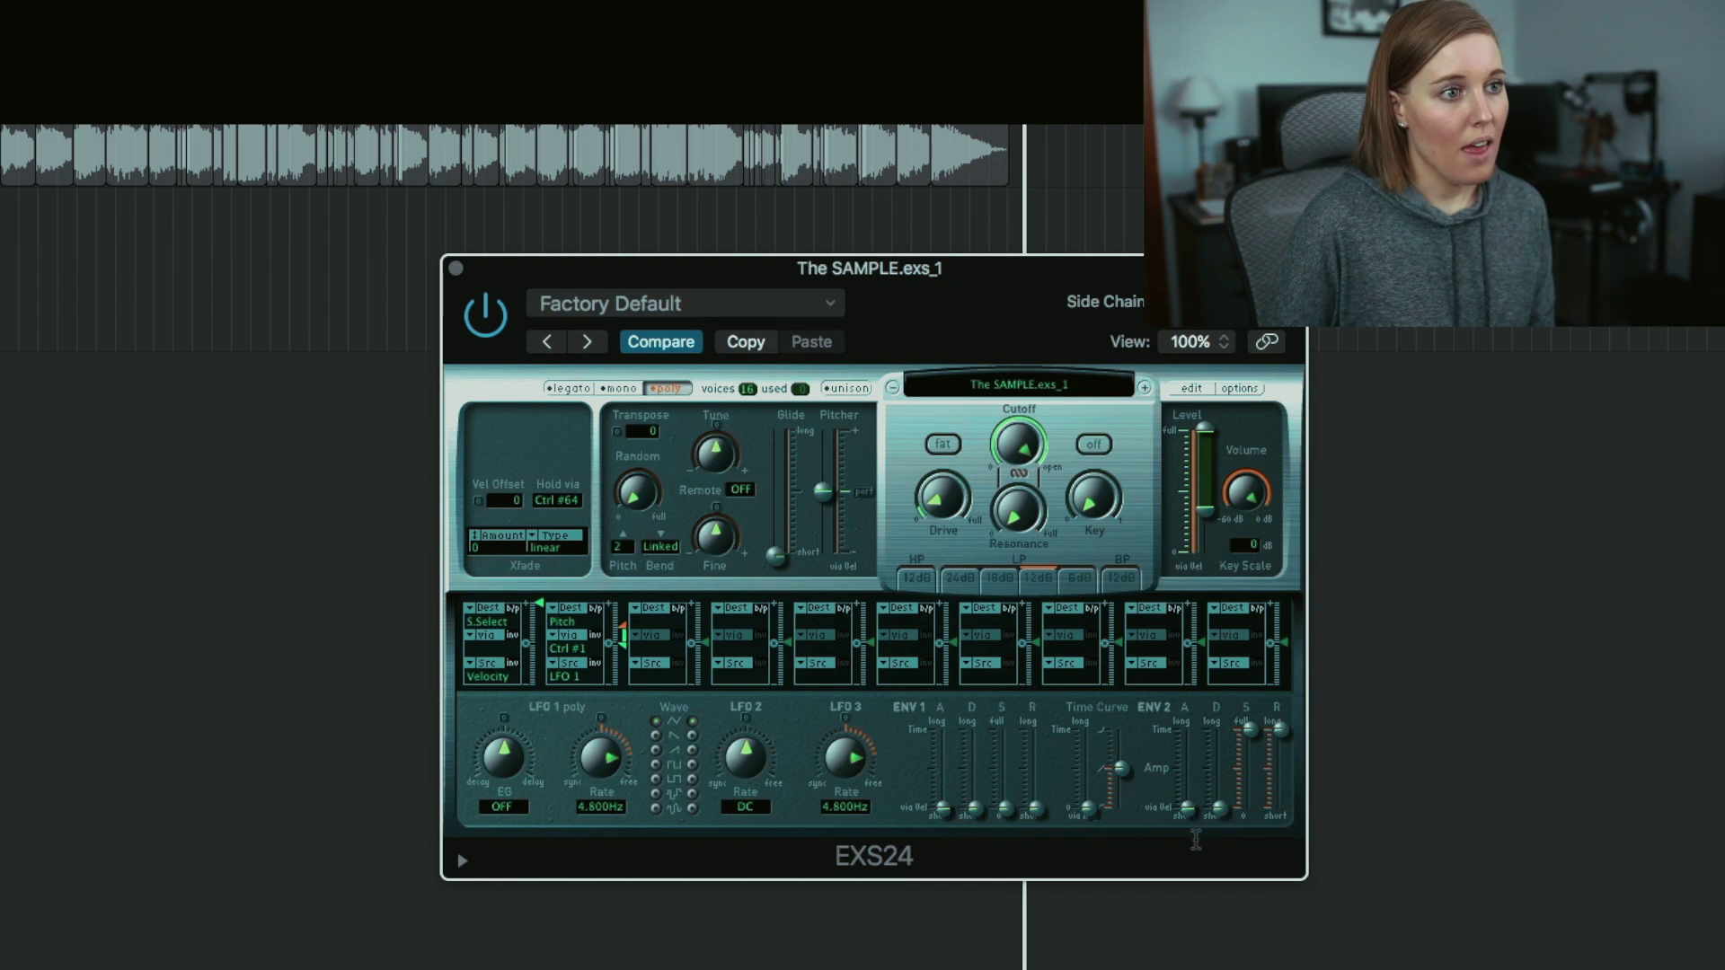
{"action": "left_click_drag", "start_coordinate": [1188, 812], "coordinate": [1188, 797]}
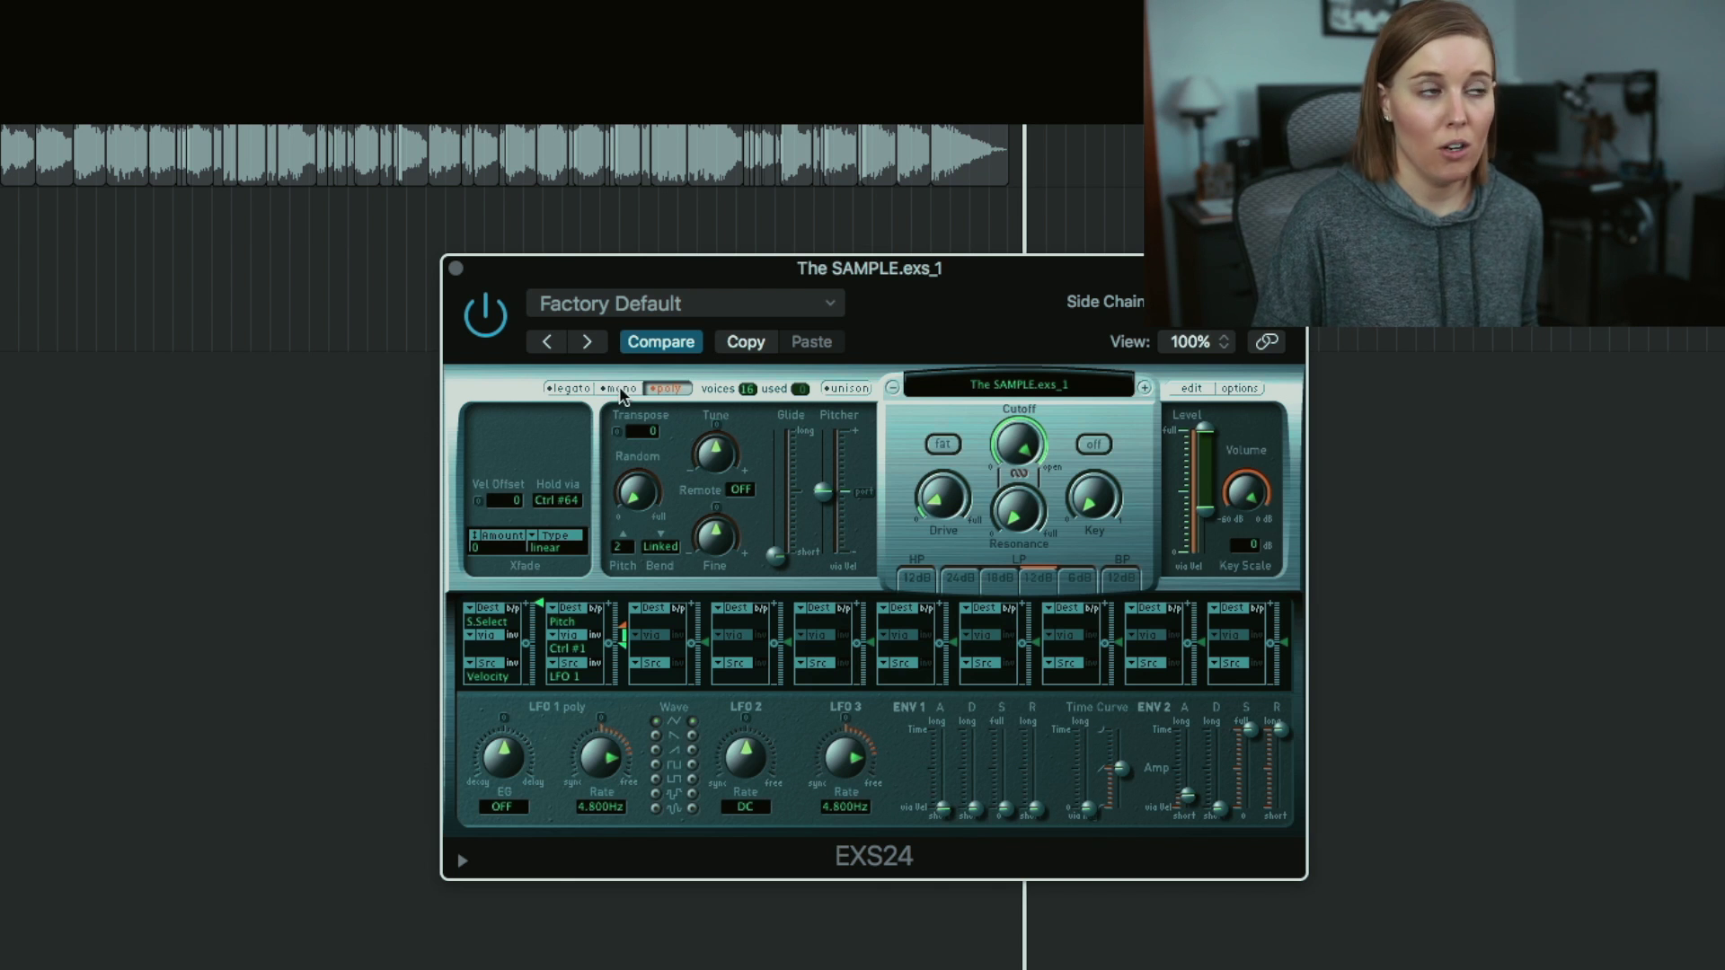
{"action": "left_click", "coordinate": [618, 389]}
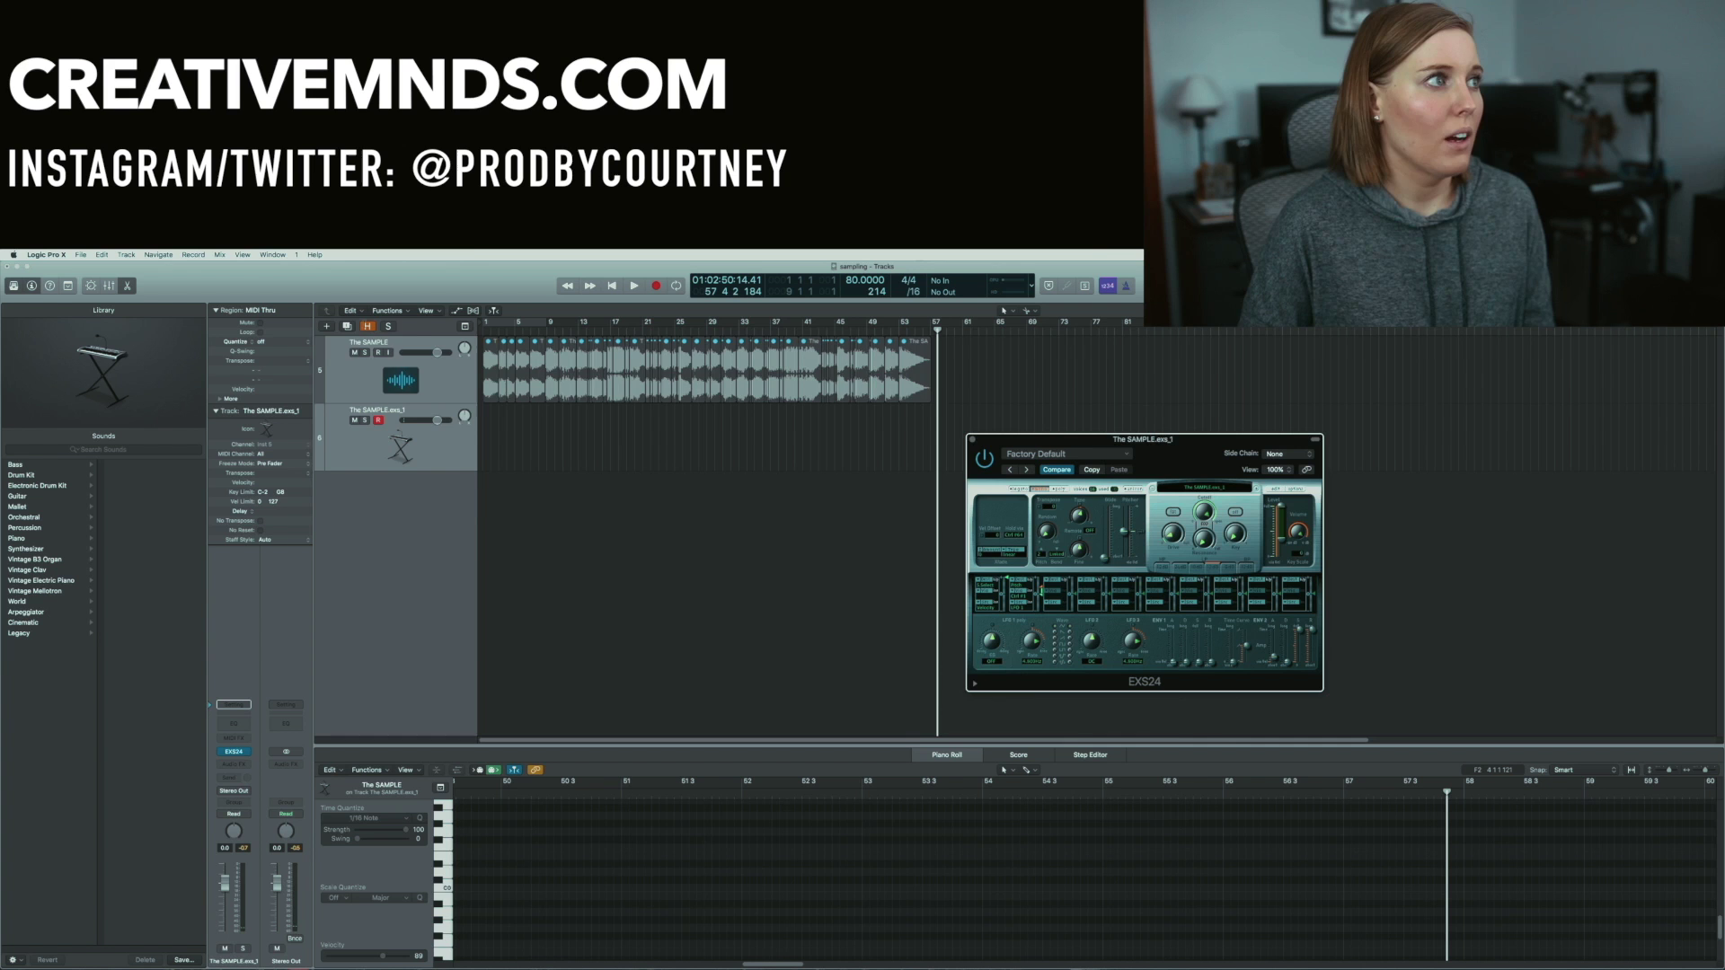
Show the hidden Kick, Snare and Hi Hat tracks and move The SAMPLE_exs_1 track to the top.
{"action": "left_click", "coordinate": [366, 326]}
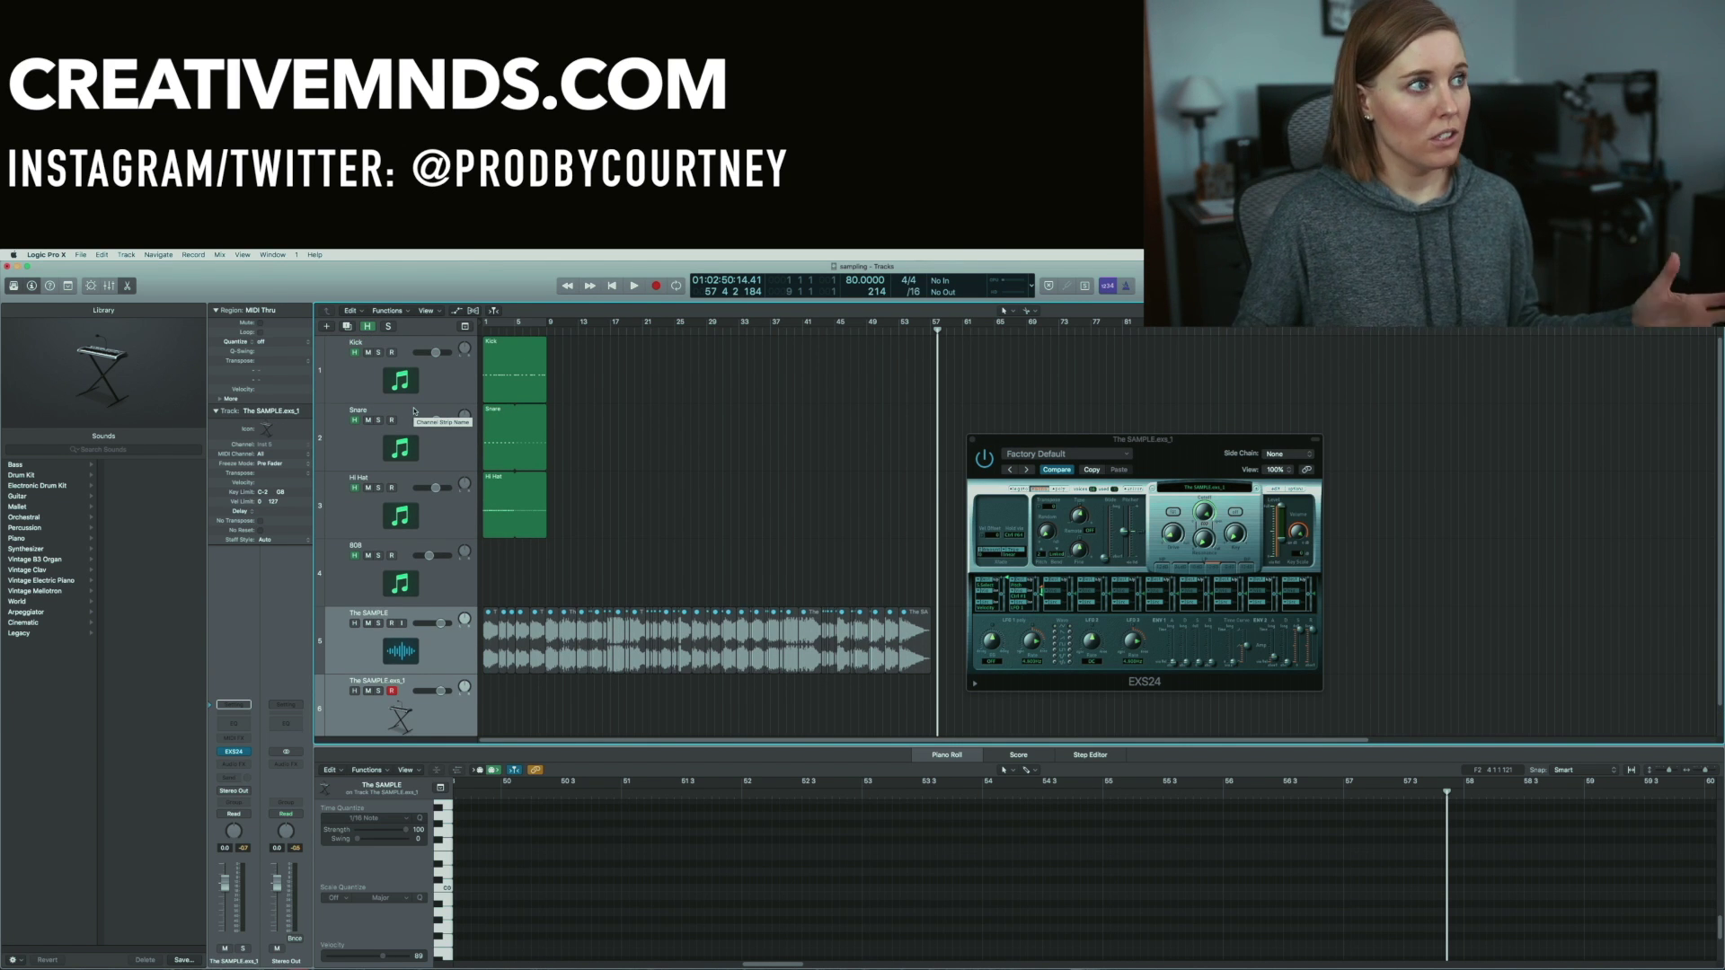
{"action": "left_click_drag", "start_coordinate": [444, 719], "coordinate": [445, 387]}
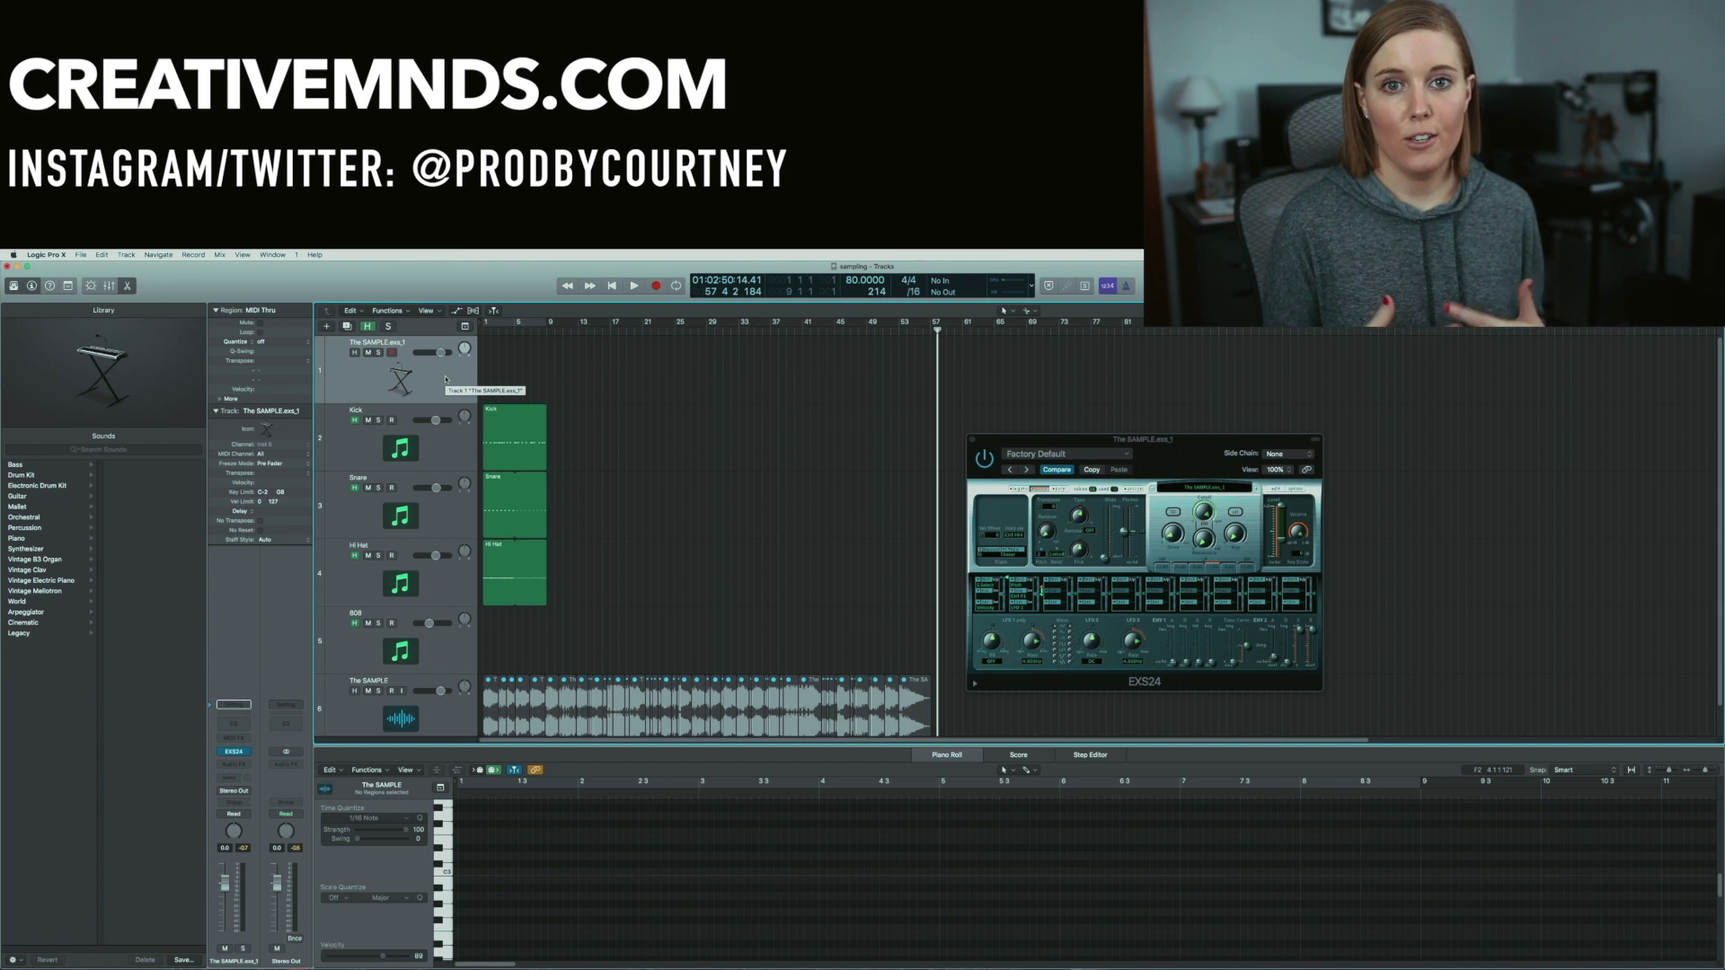
{"action": "left_click", "coordinate": [1086, 521]}
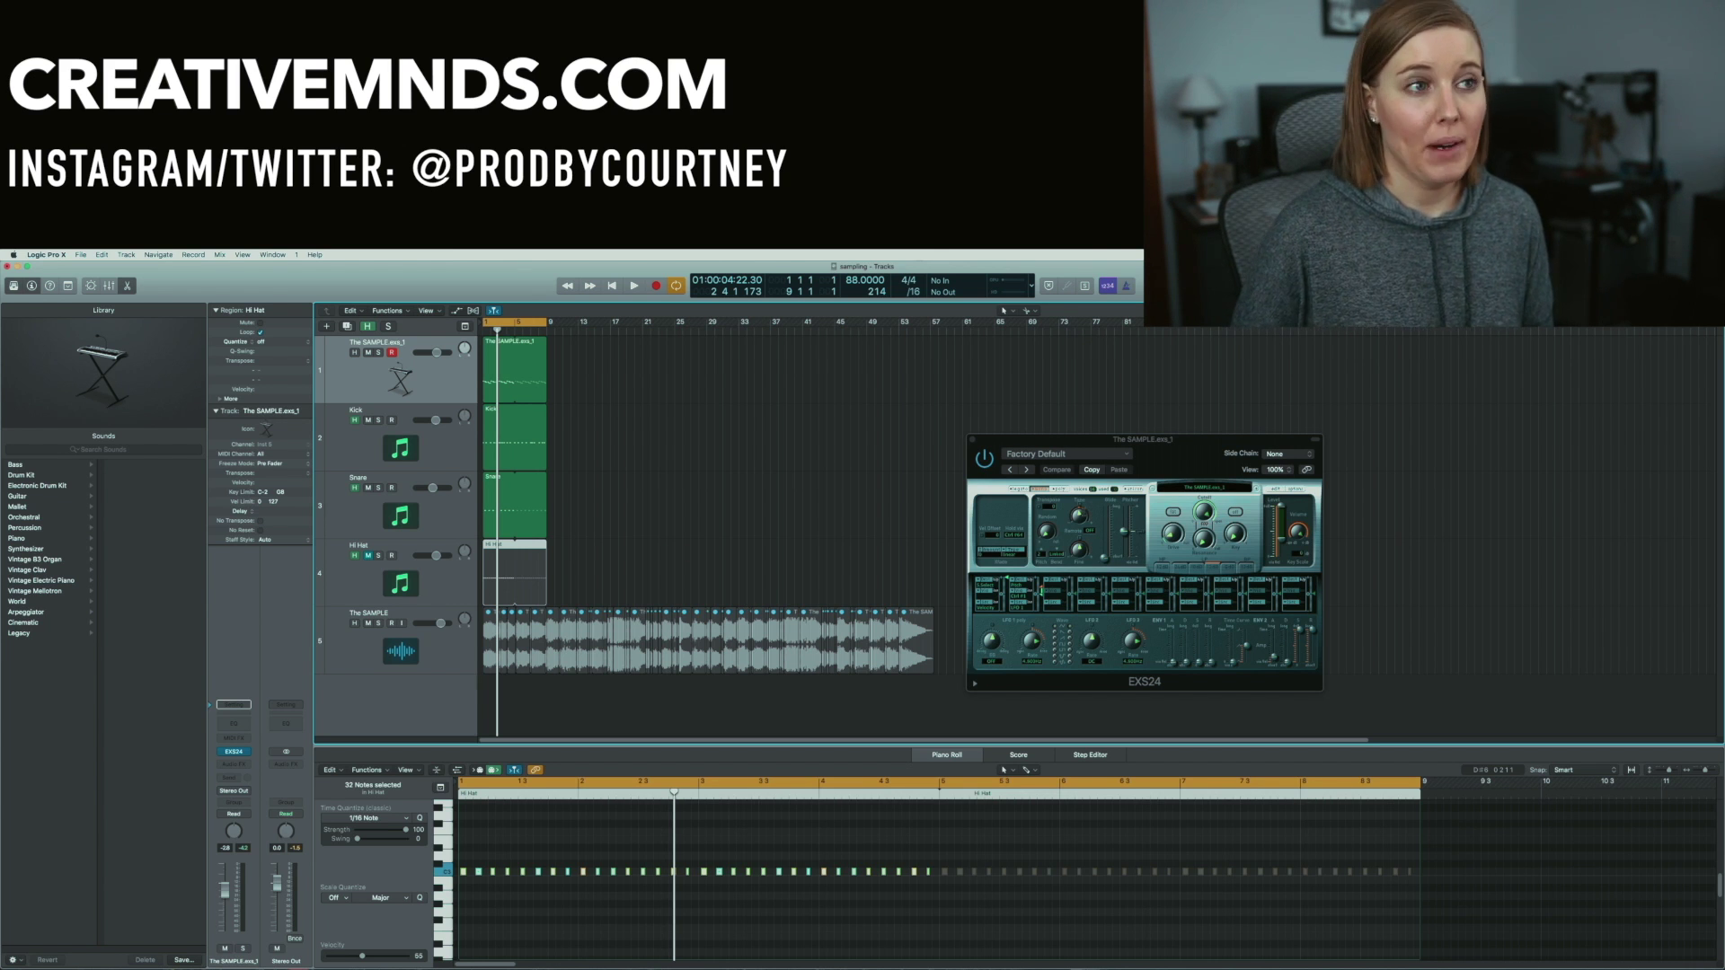
Play the beat from the start, stop it, then delete the Hi Hat MIDI region.
{"action": "left_click", "coordinate": [1079, 518]}
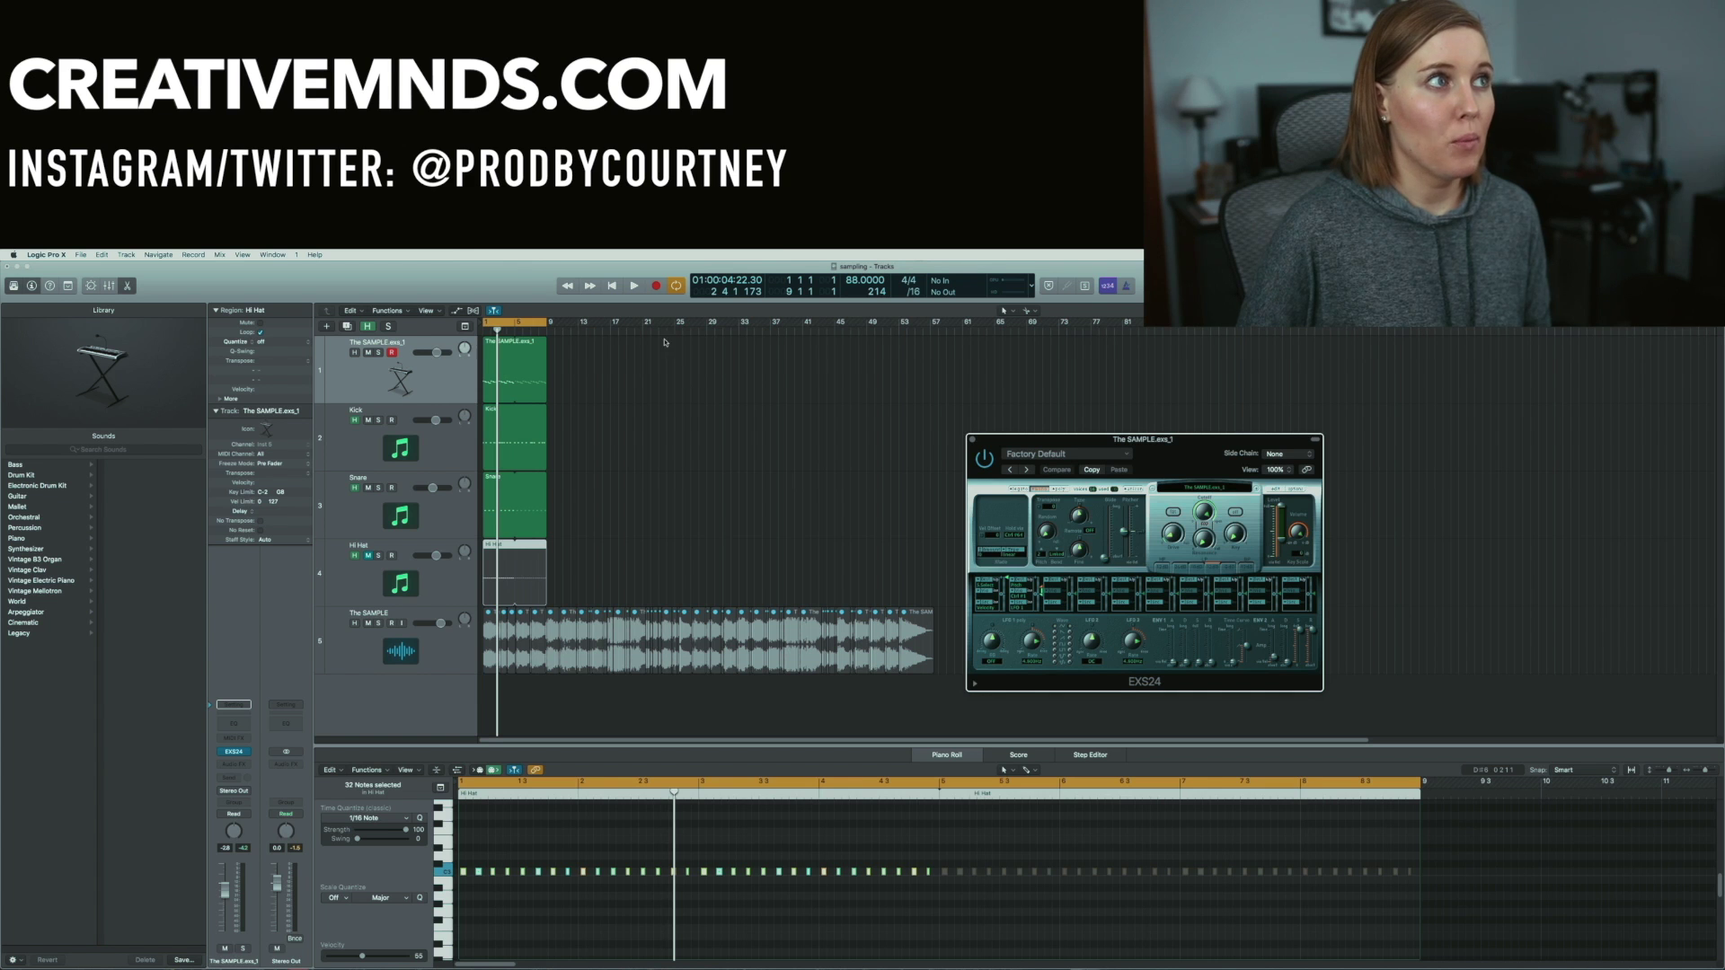
{"action": "left_click", "coordinate": [633, 286]}
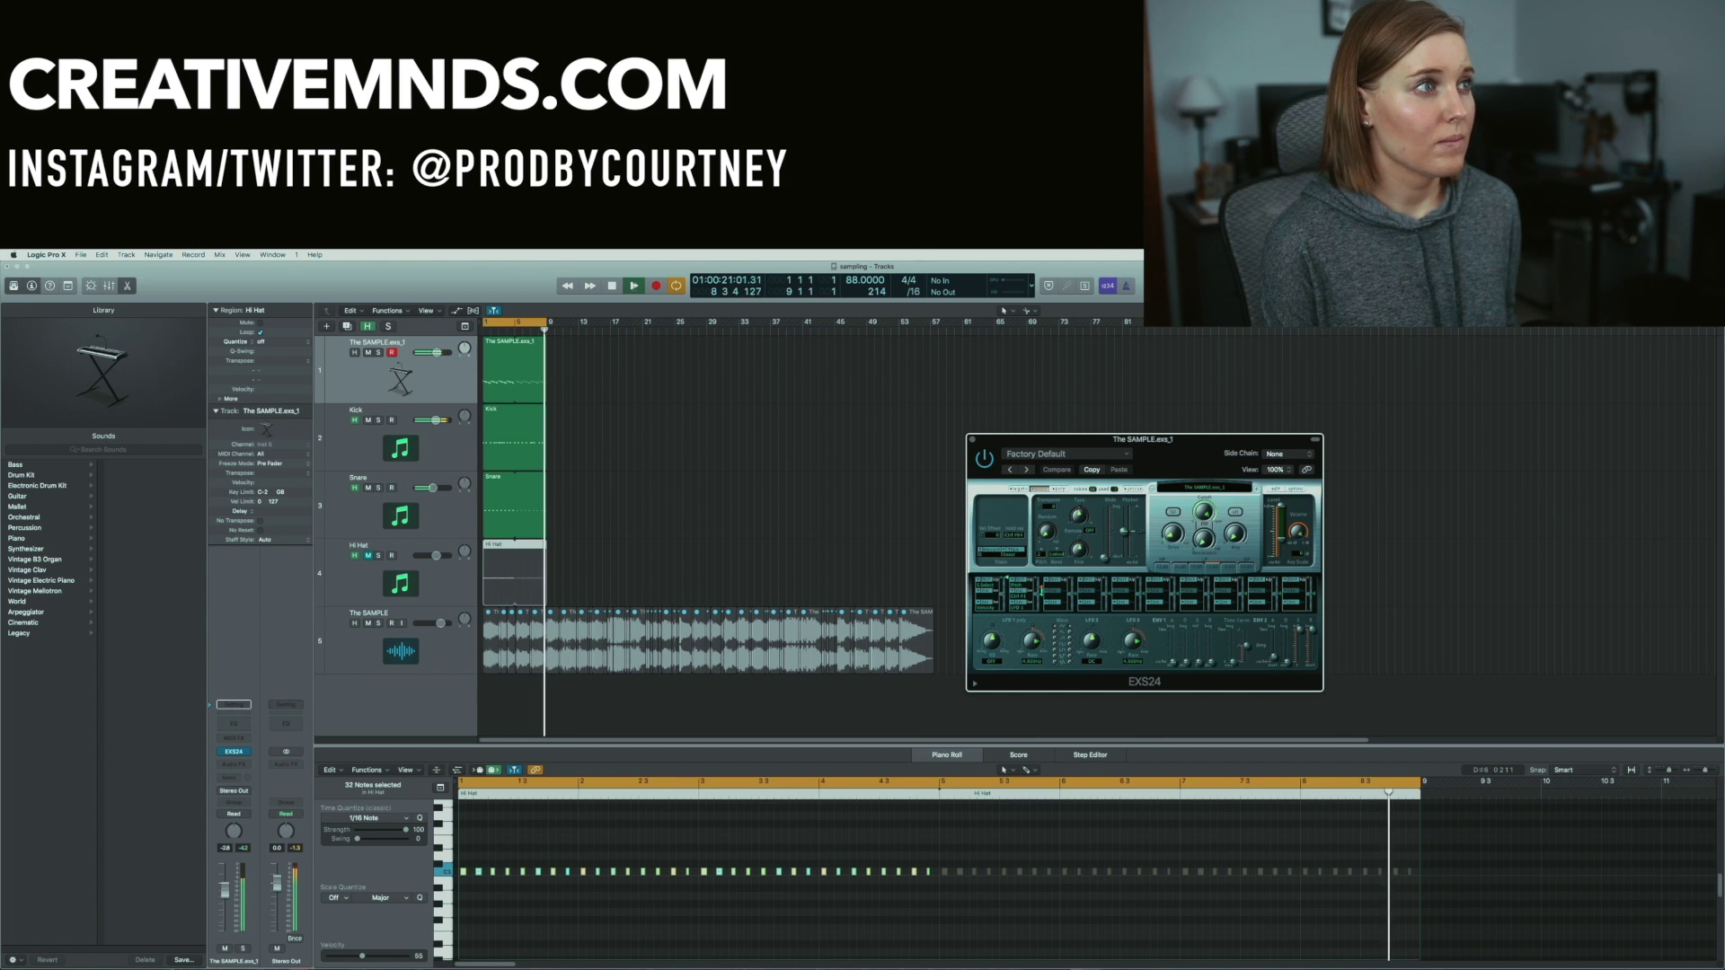
{"action": "key", "text": "space"}
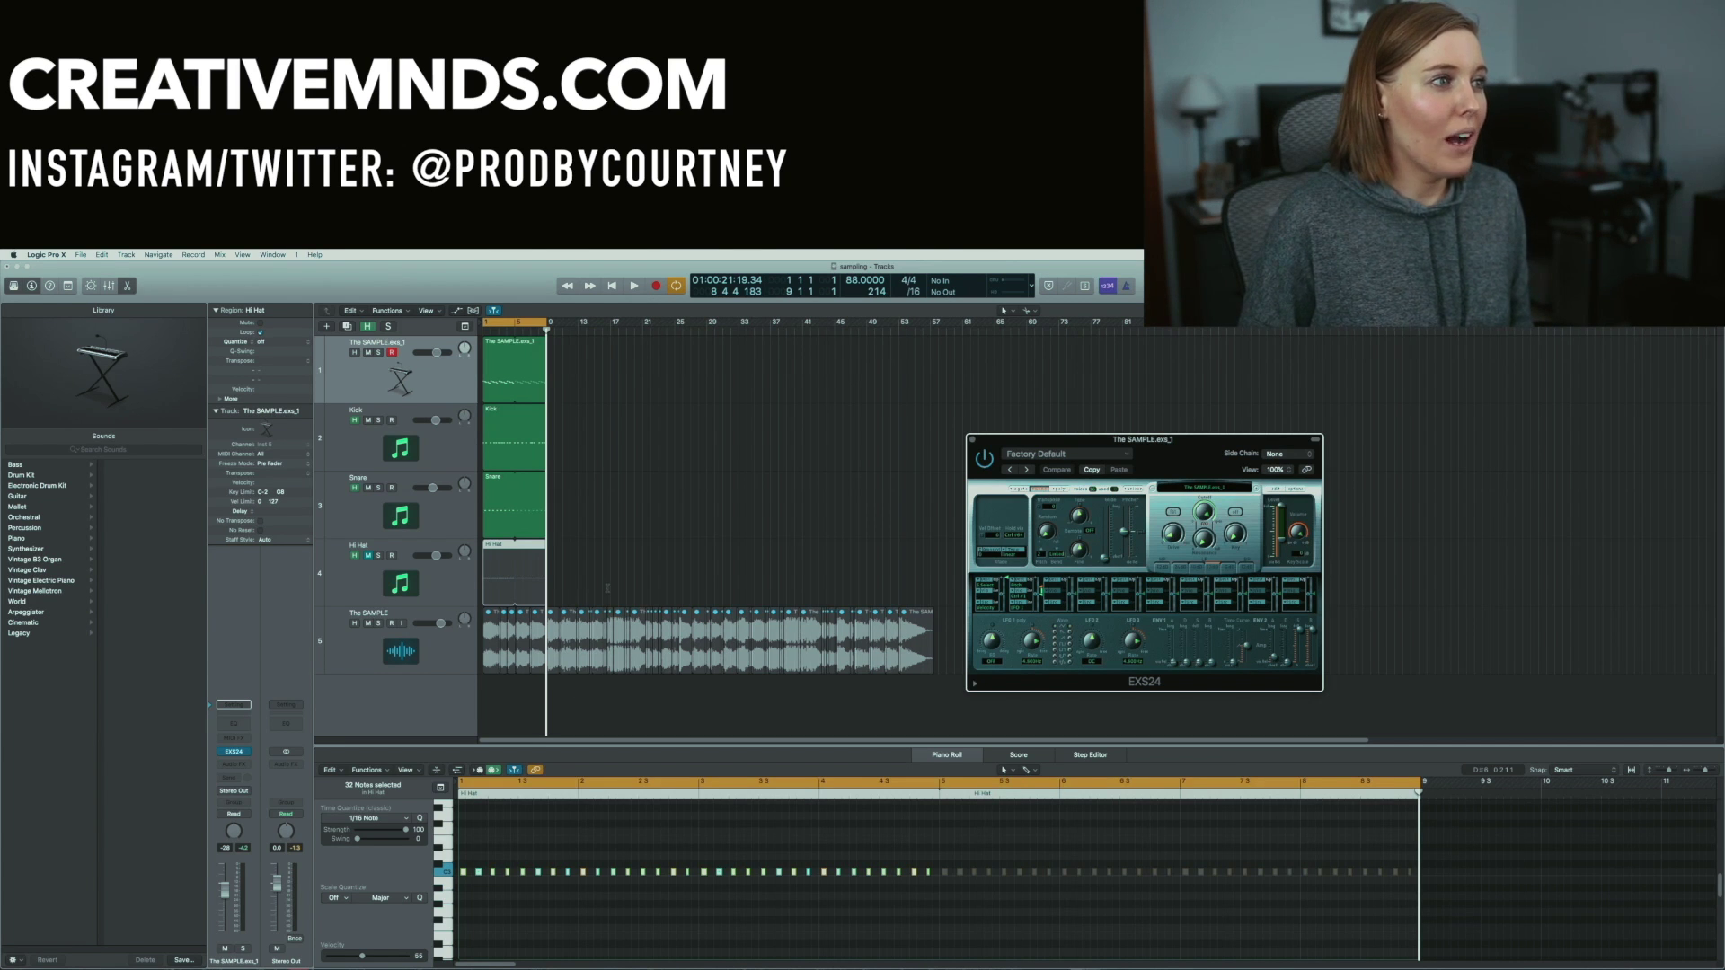
{"action": "left_click", "coordinate": [469, 589]}
{"action": "key", "text": "Delete"}
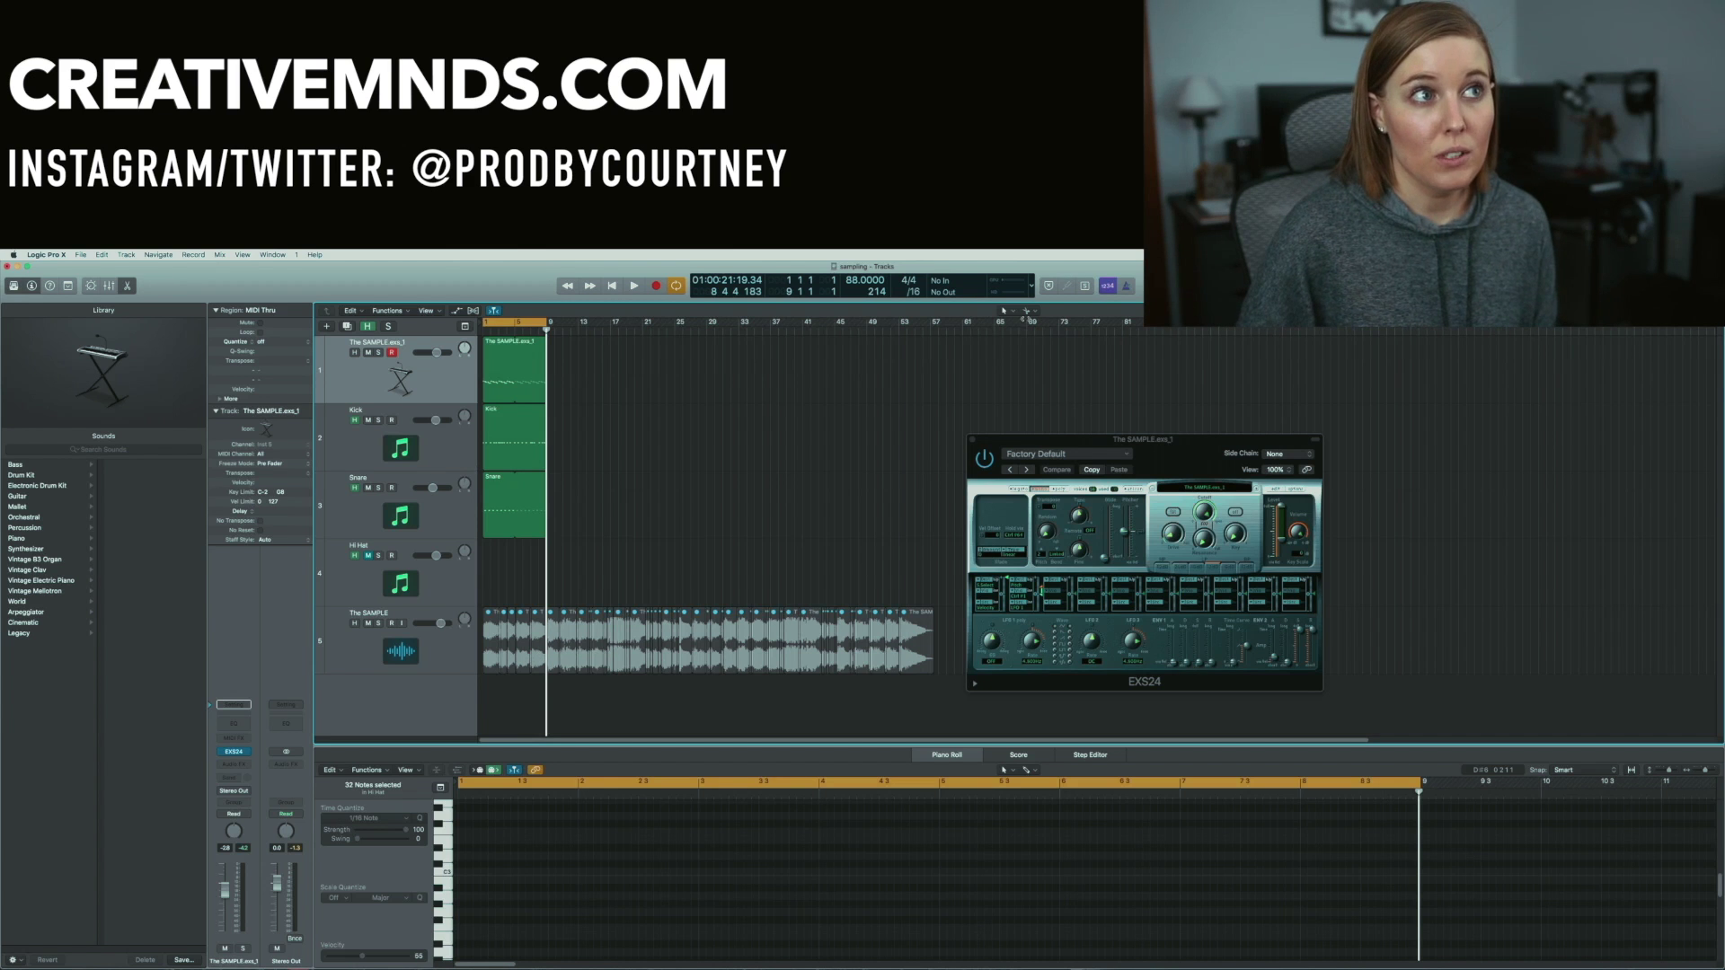
Zoom into the sample region and try a split there, then undo it.
{"action": "left_click", "coordinate": [1035, 312]}
{"action": "left_click", "coordinate": [1035, 313]}
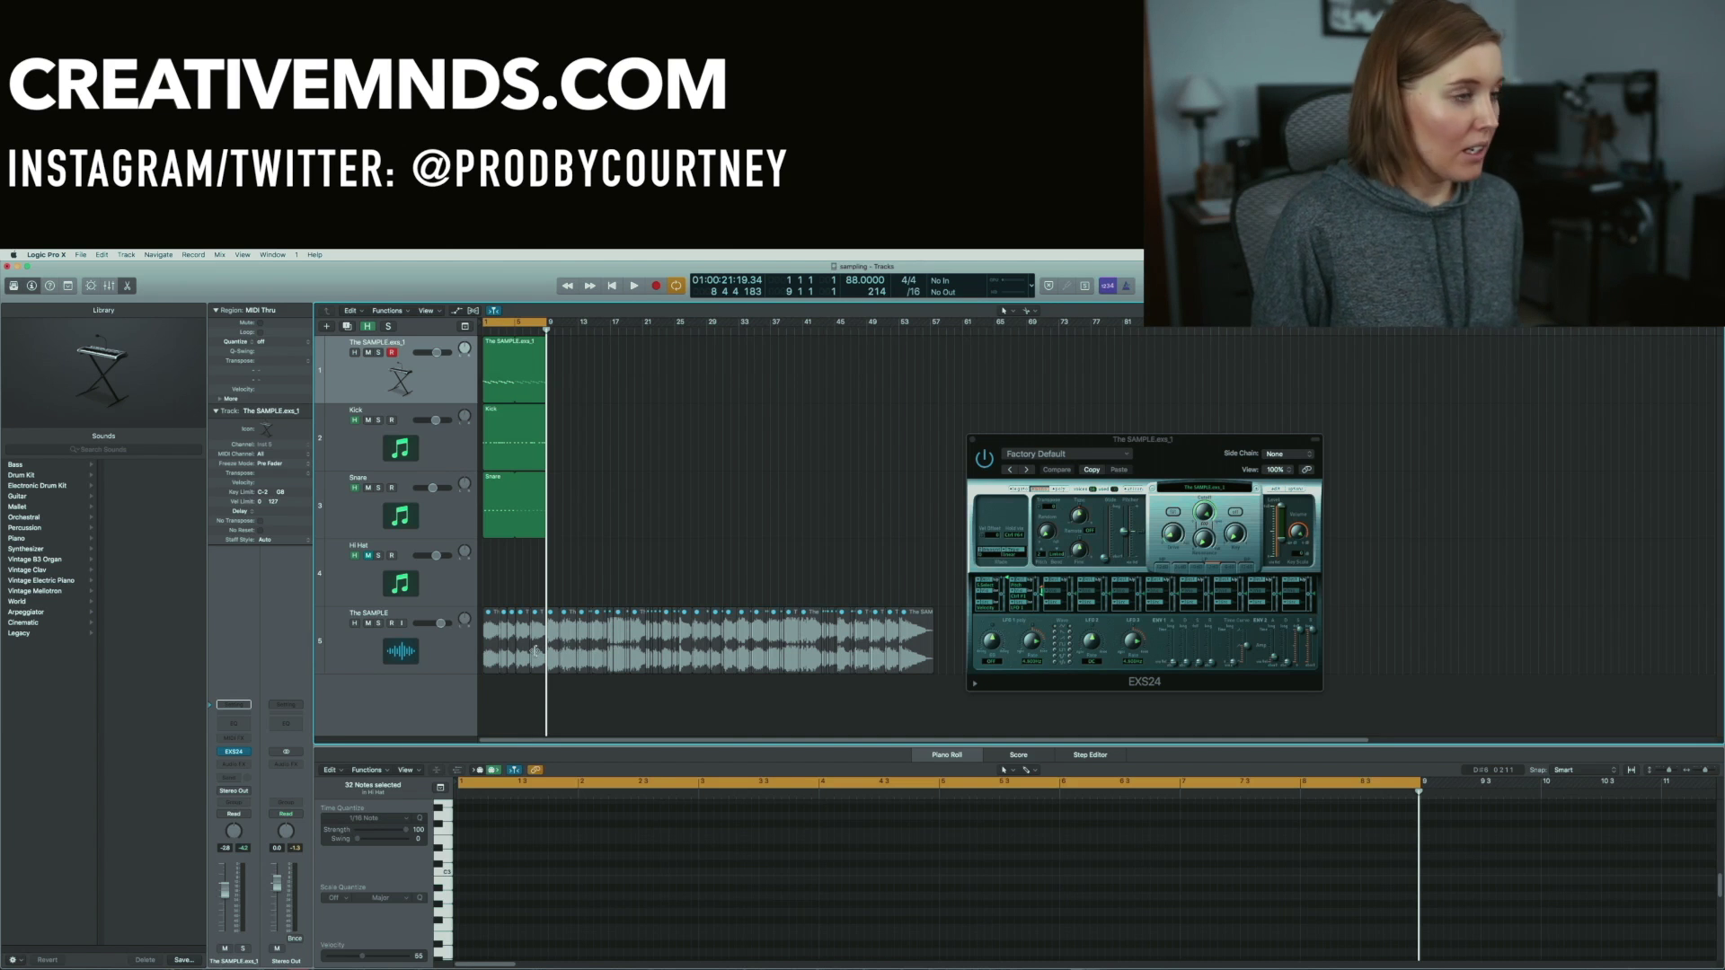
{"action": "scroll", "coordinate": [567, 651], "scroll_direction": "up", "scroll_amount": 5}
{"action": "scroll", "coordinate": [537, 654], "scroll_direction": "up", "scroll_amount": 3}
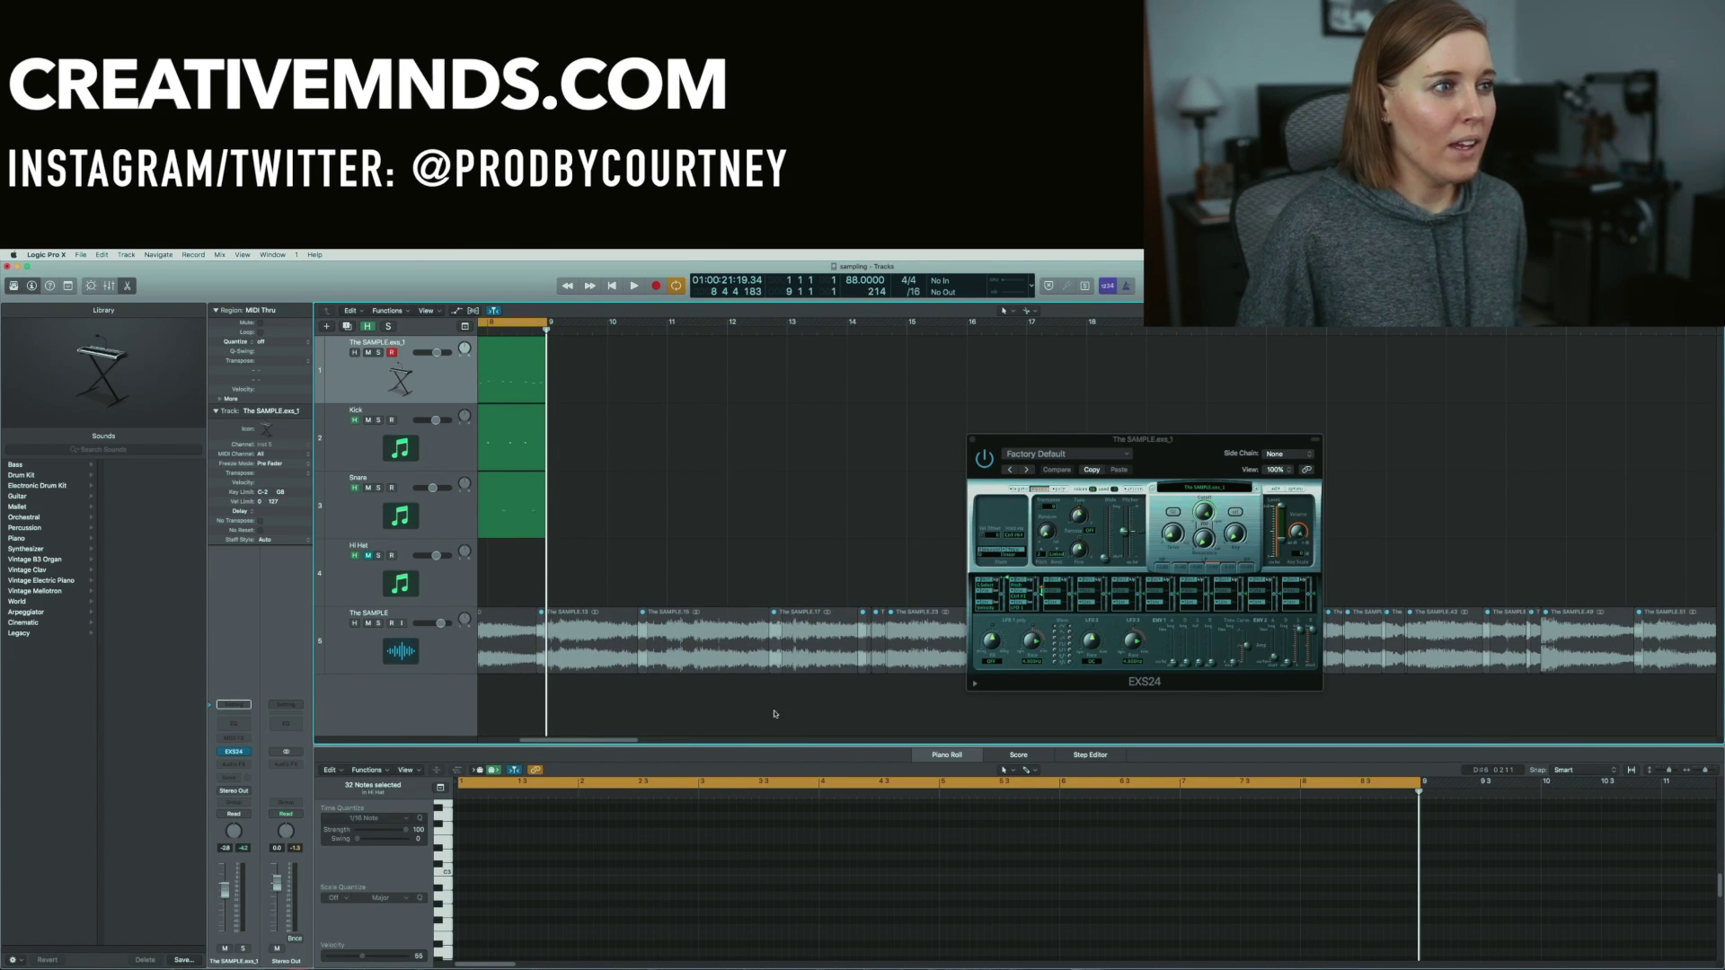
{"action": "left_click", "coordinate": [821, 626]}
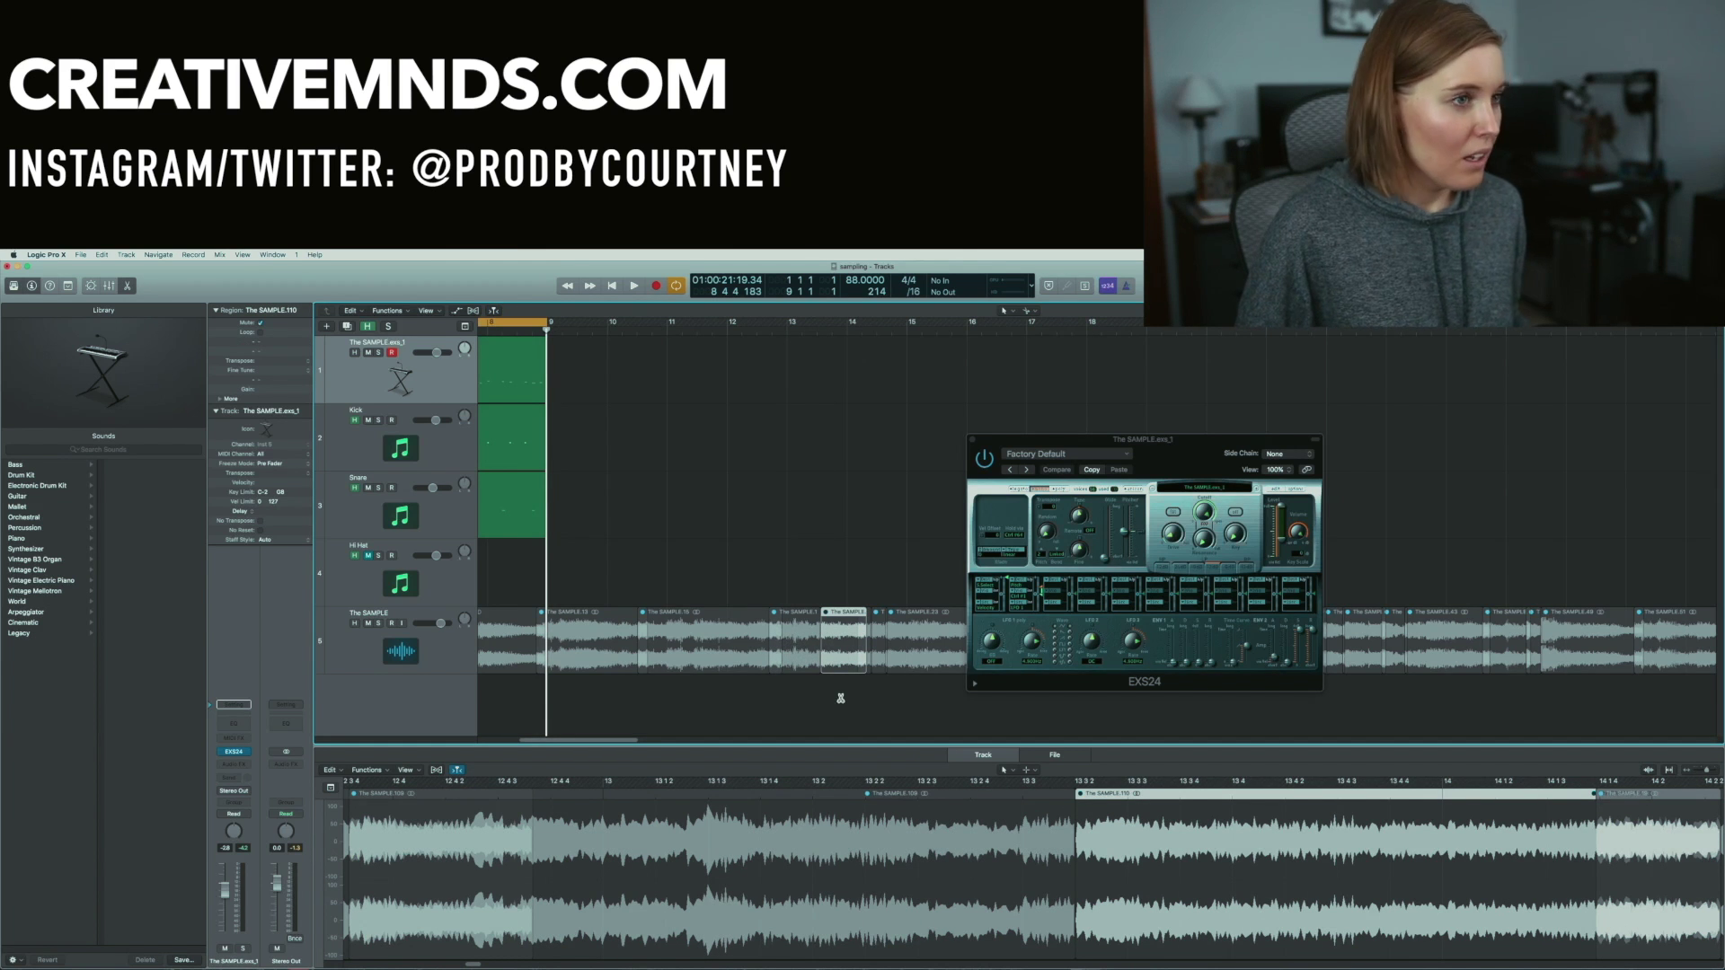
{"action": "key", "text": "super+z"}
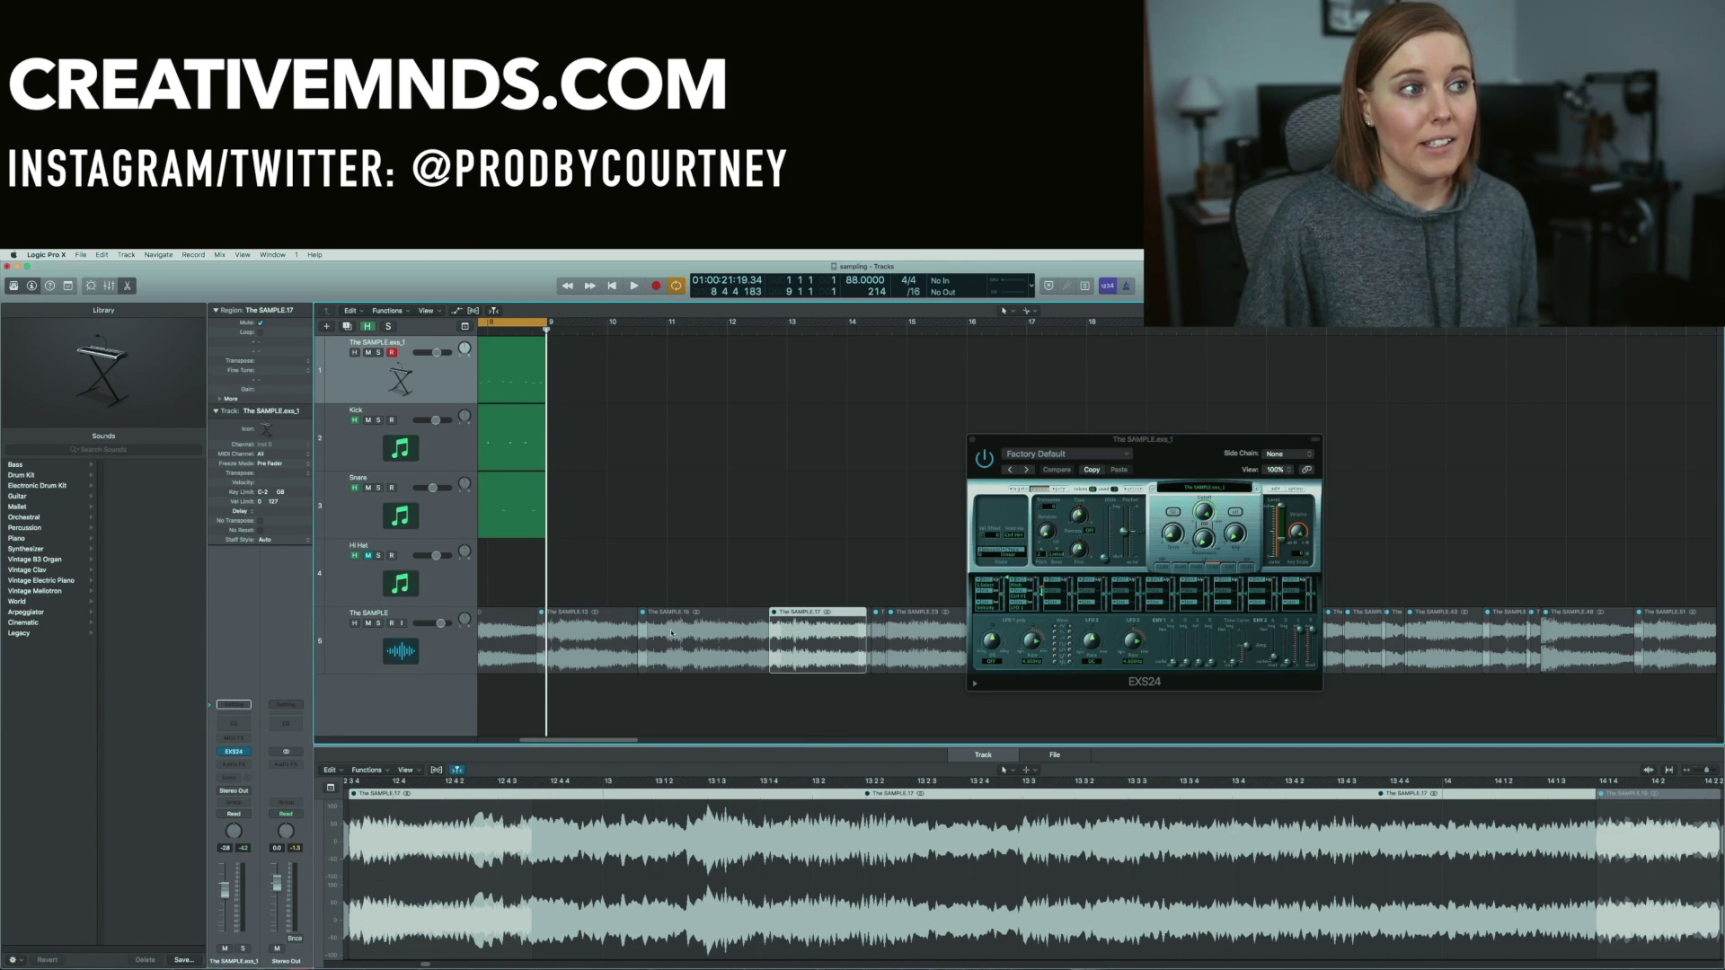
Cut the region's start into short slices at three flex markers and select the first four.
{"action": "scroll", "coordinate": [719, 539], "scroll_direction": "left", "scroll_amount": 5}
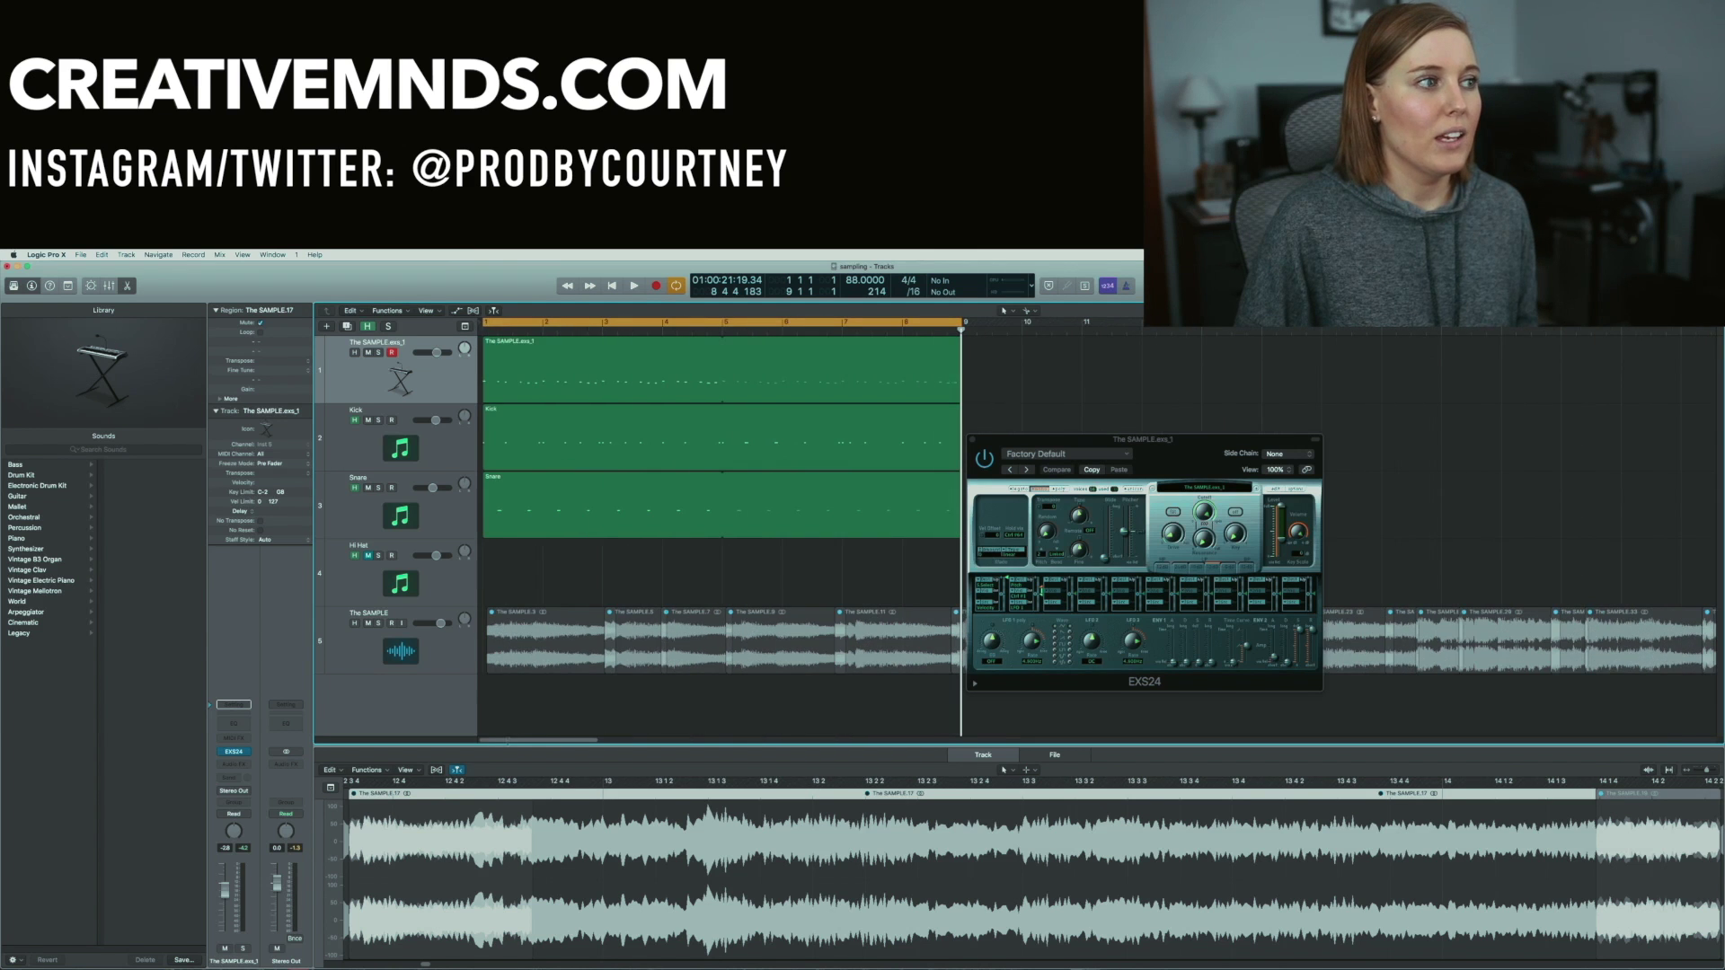
{"action": "left_click", "coordinate": [519, 636]}
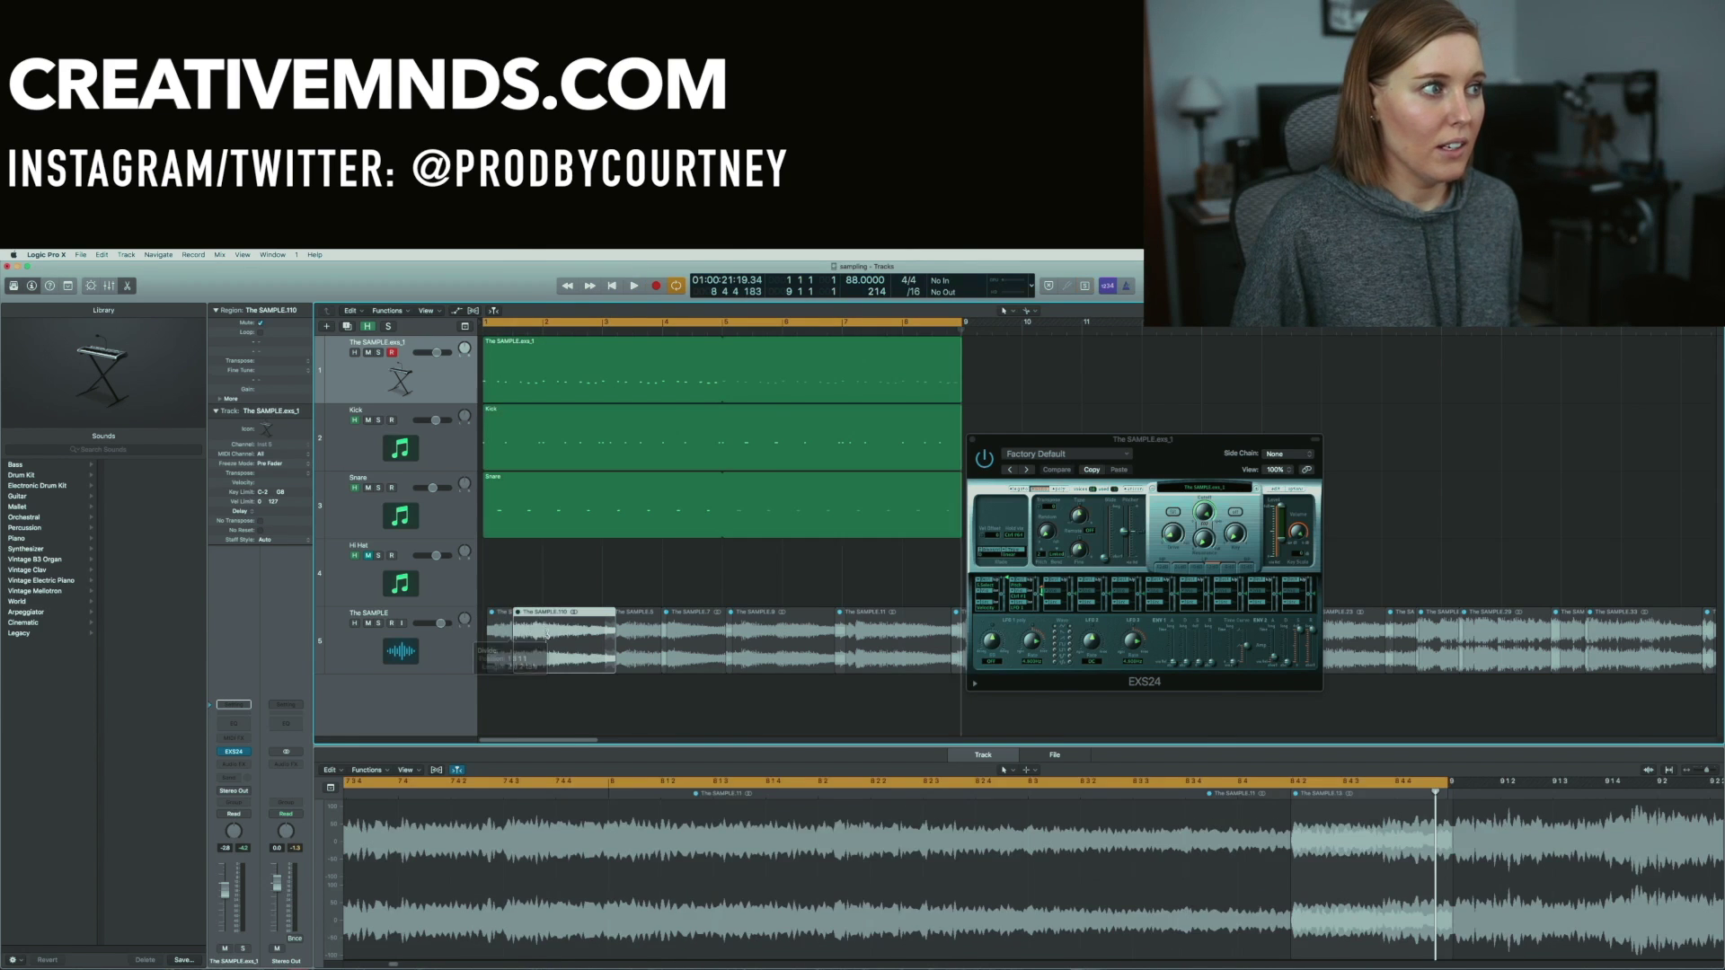
{"action": "left_click", "coordinate": [552, 636]}
{"action": "left_click", "coordinate": [588, 634]}
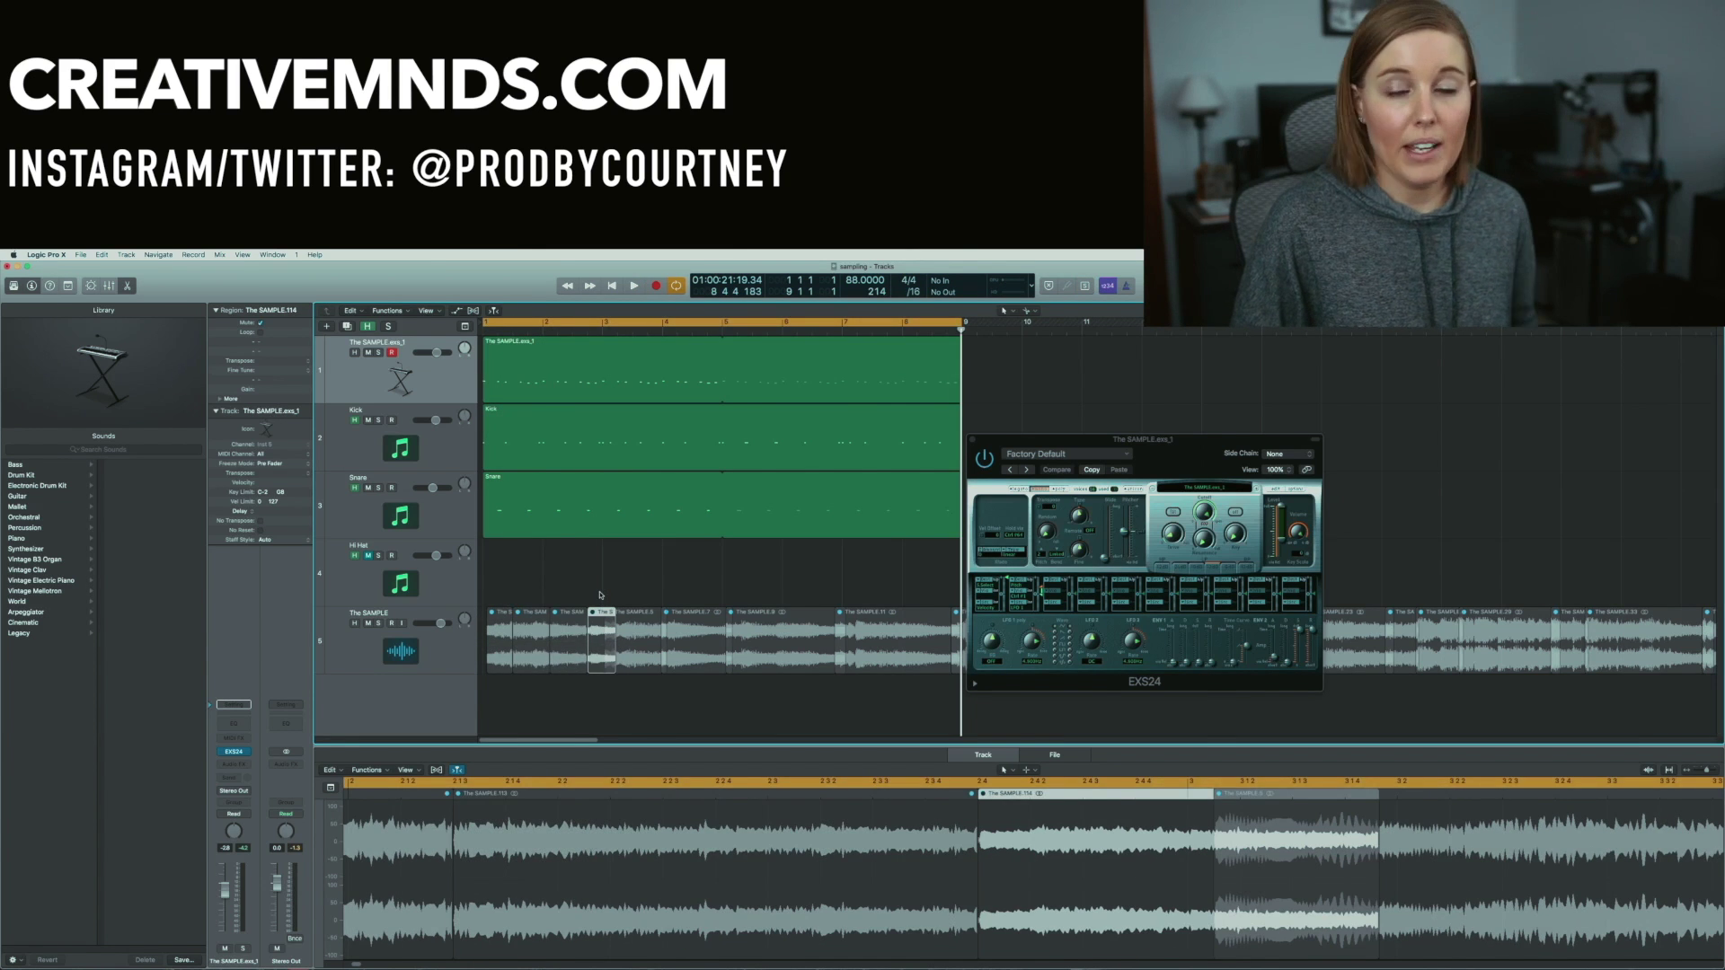
{"action": "left_click", "coordinate": [586, 614]}
{"action": "left_click", "coordinate": [533, 614], "text": "shift"}
{"action": "left_click", "coordinate": [497, 611], "text": "shift"}
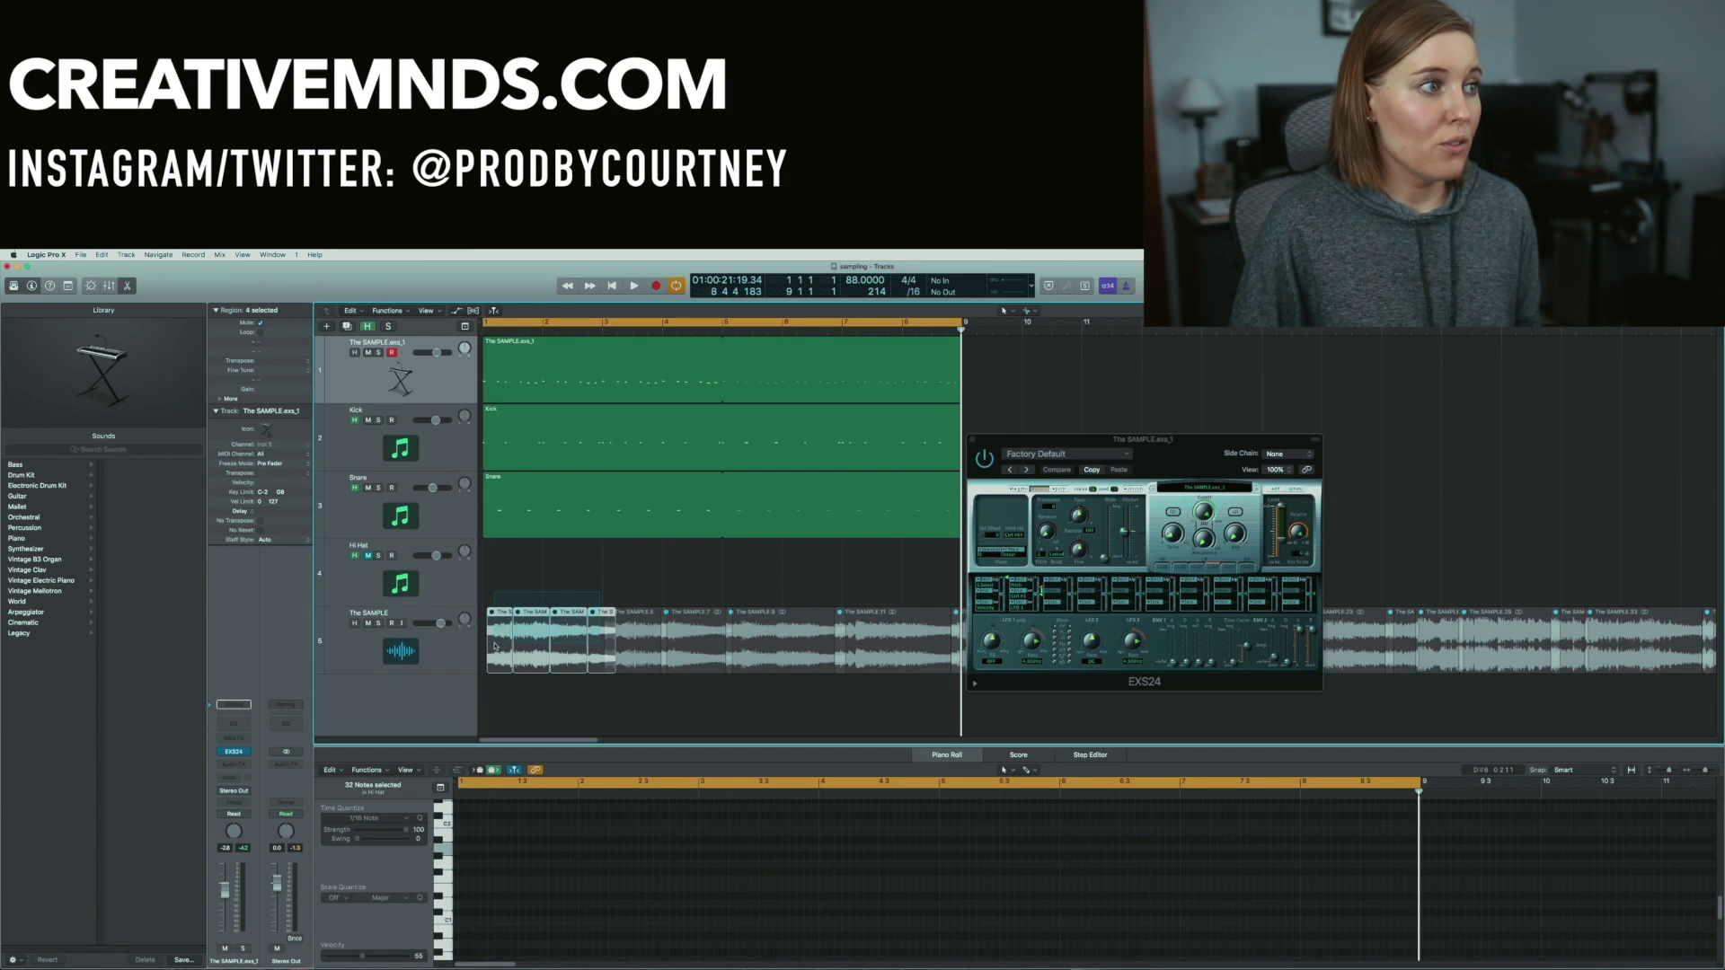
{"action": "right_click", "coordinate": [502, 614]}
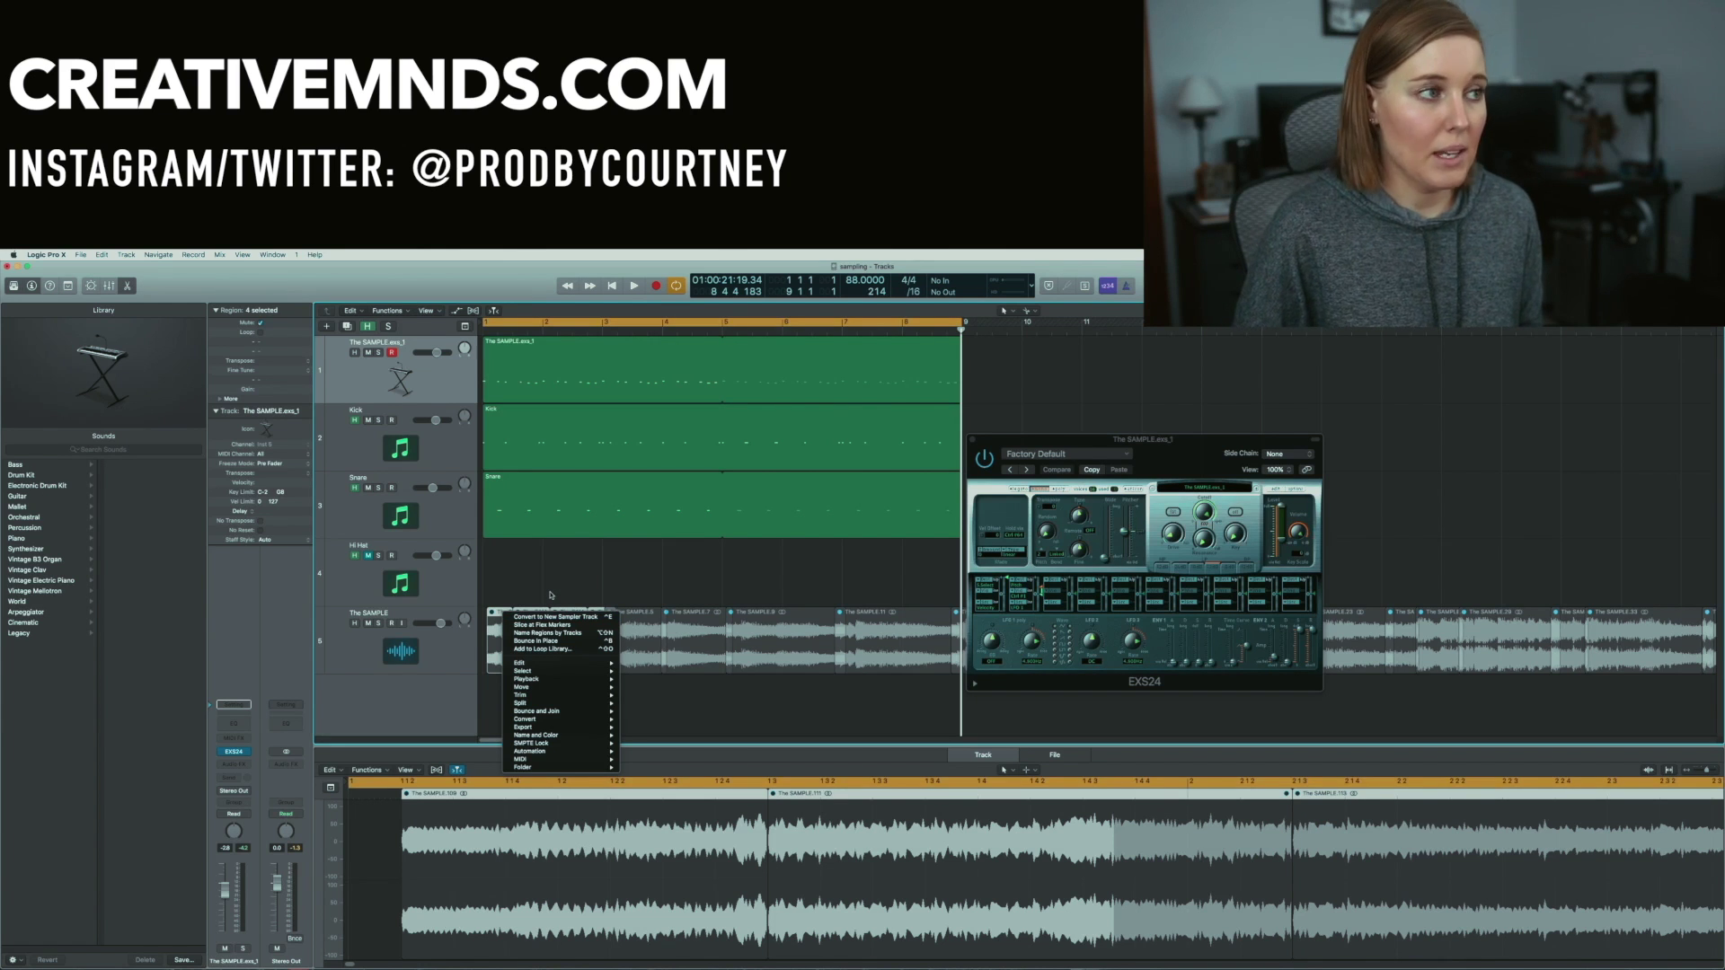
{"action": "key", "text": "Escape"}
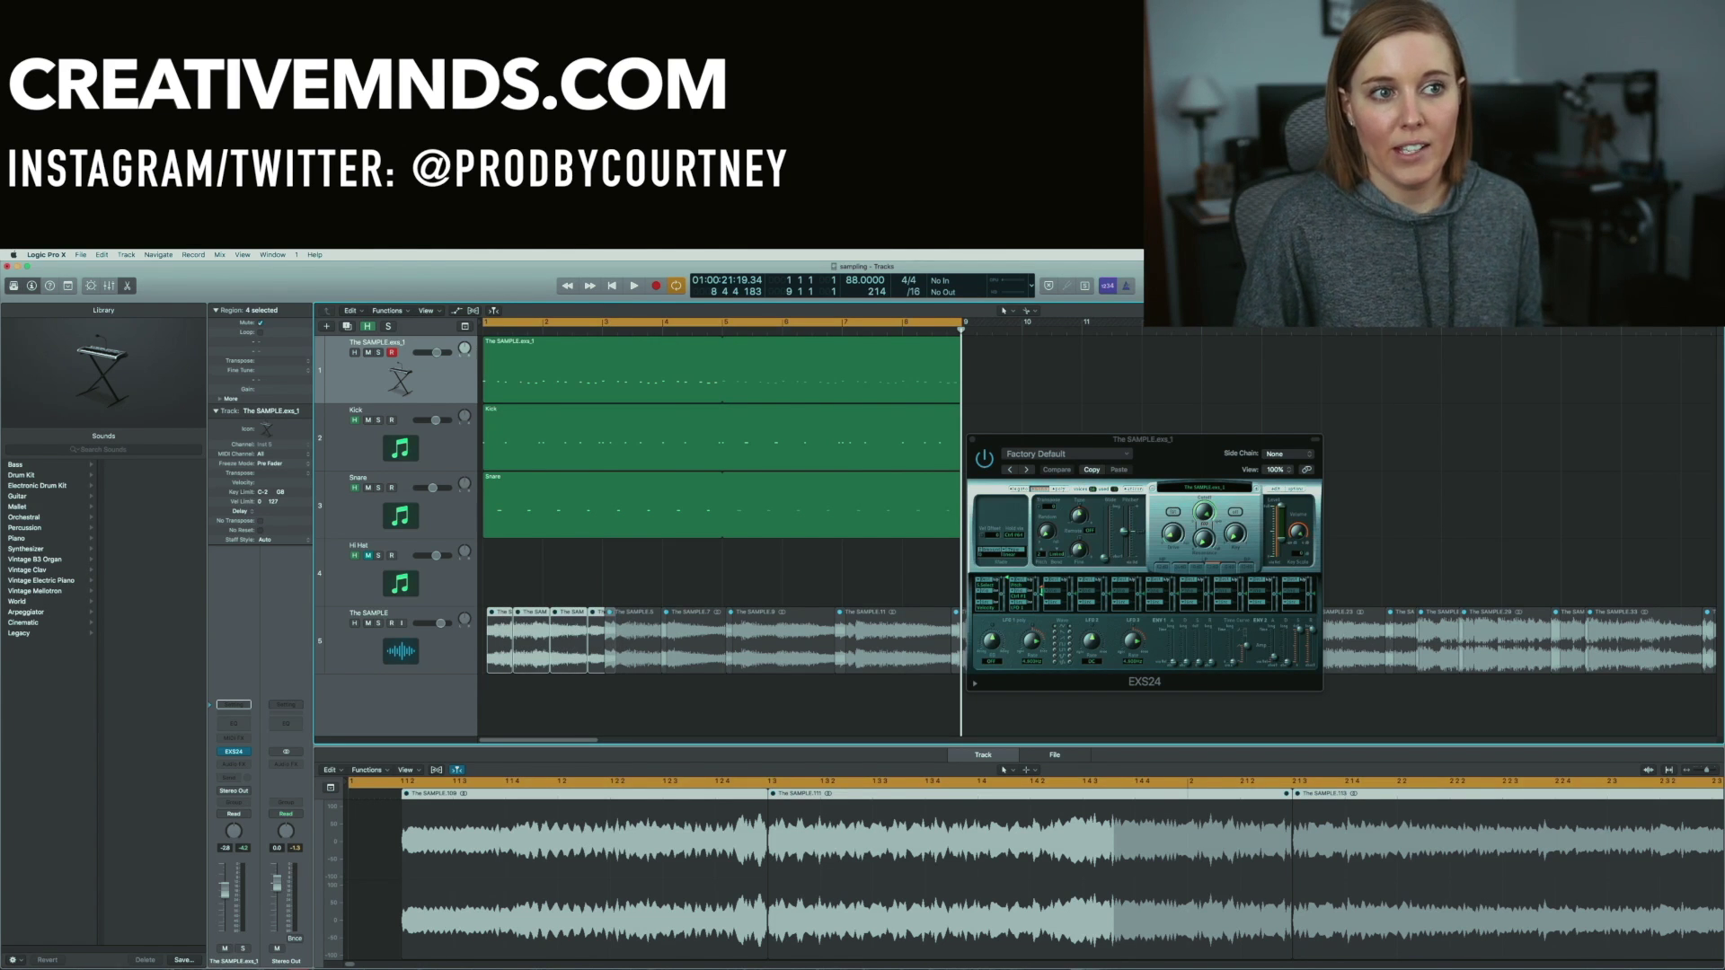